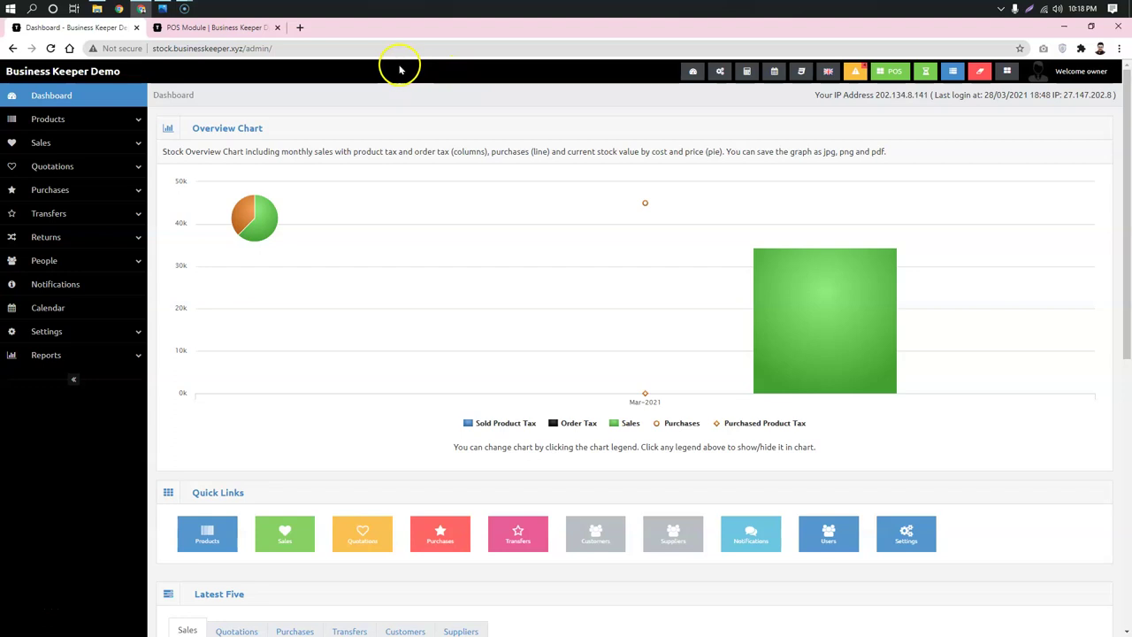
# Open the System Settings page from the dashboard and reload it
pyautogui.click(722, 78)
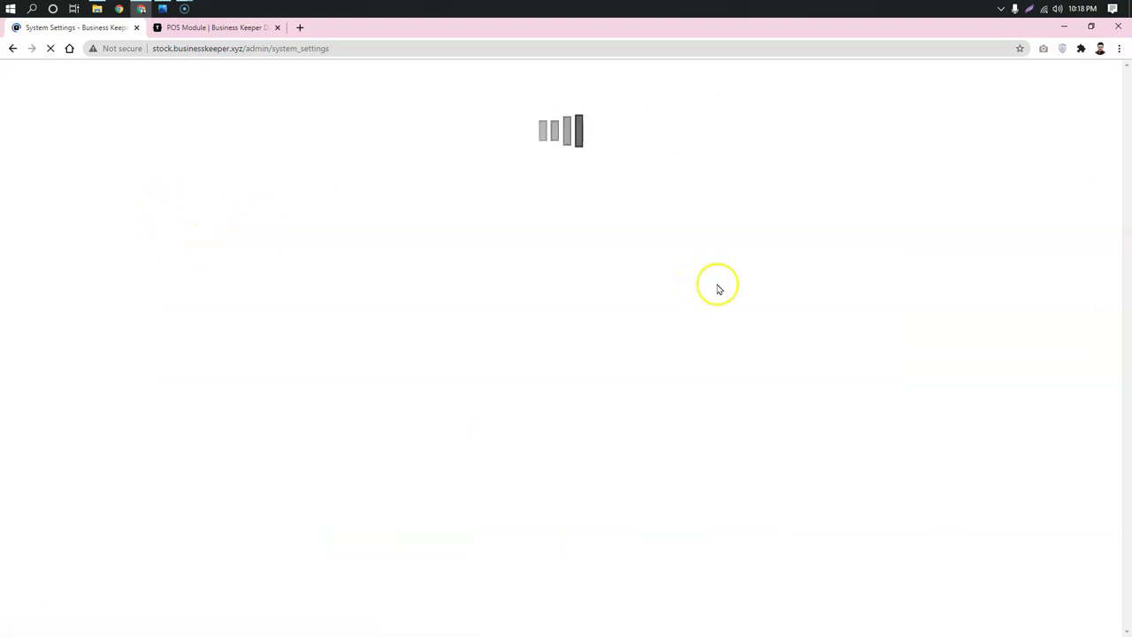
pyautogui.click(52, 48)
pyautogui.click(50, 49)
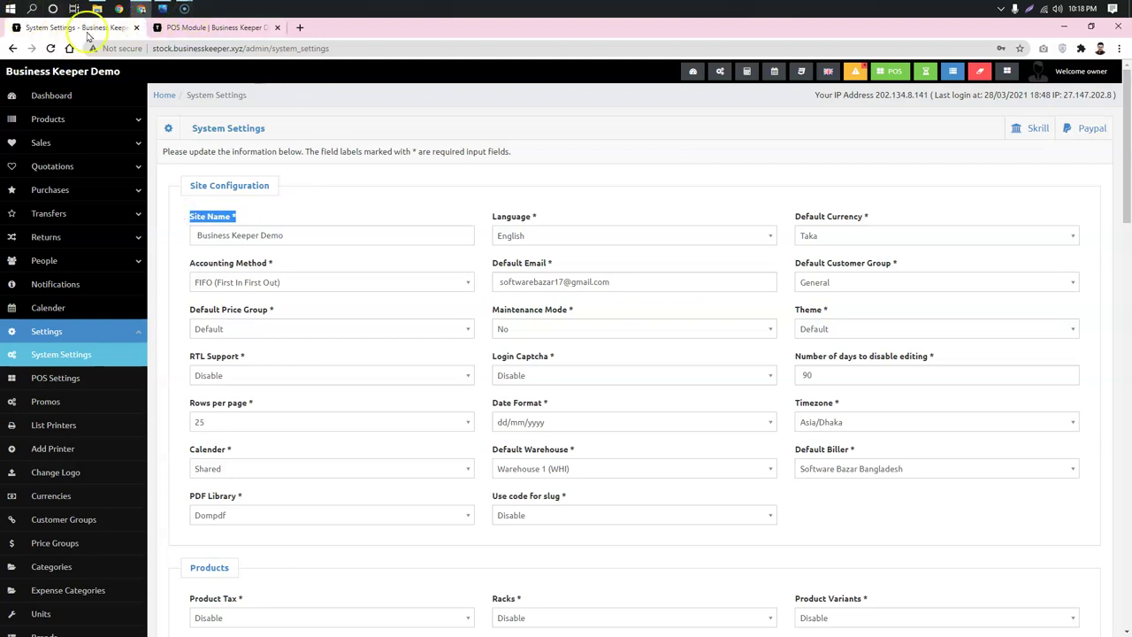
# Examine the Site Name, Language and Default Currency fields in the Site Configuration section
pyautogui.moveTo(307, 235); pyautogui.dragTo(202, 227)
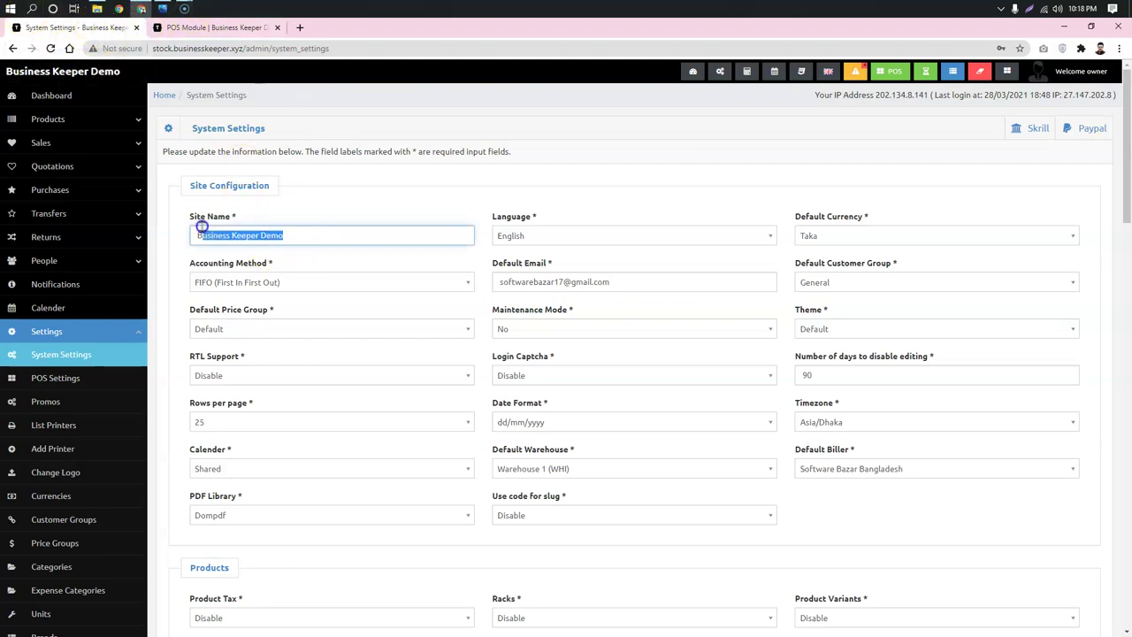
pyautogui.click(451, 193)
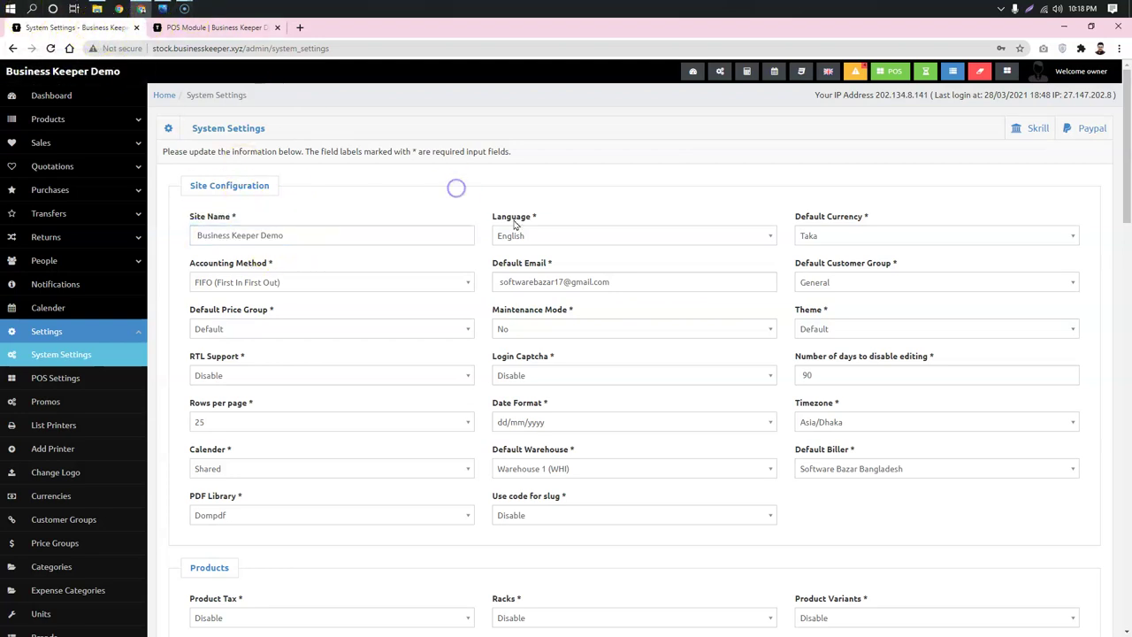
pyautogui.click(616, 234)
pyautogui.click(616, 235)
pyautogui.click(626, 177)
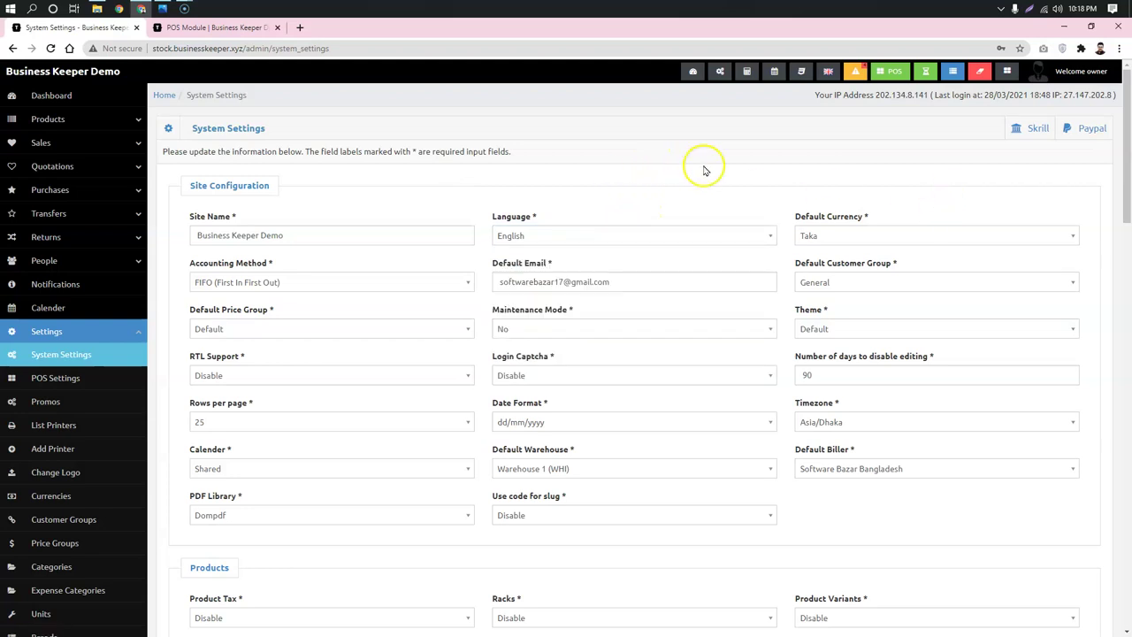
pyautogui.click(1033, 234)
pyautogui.click(1034, 234)
pyautogui.click(669, 170)
pyautogui.scroll(-1, 531, 212)
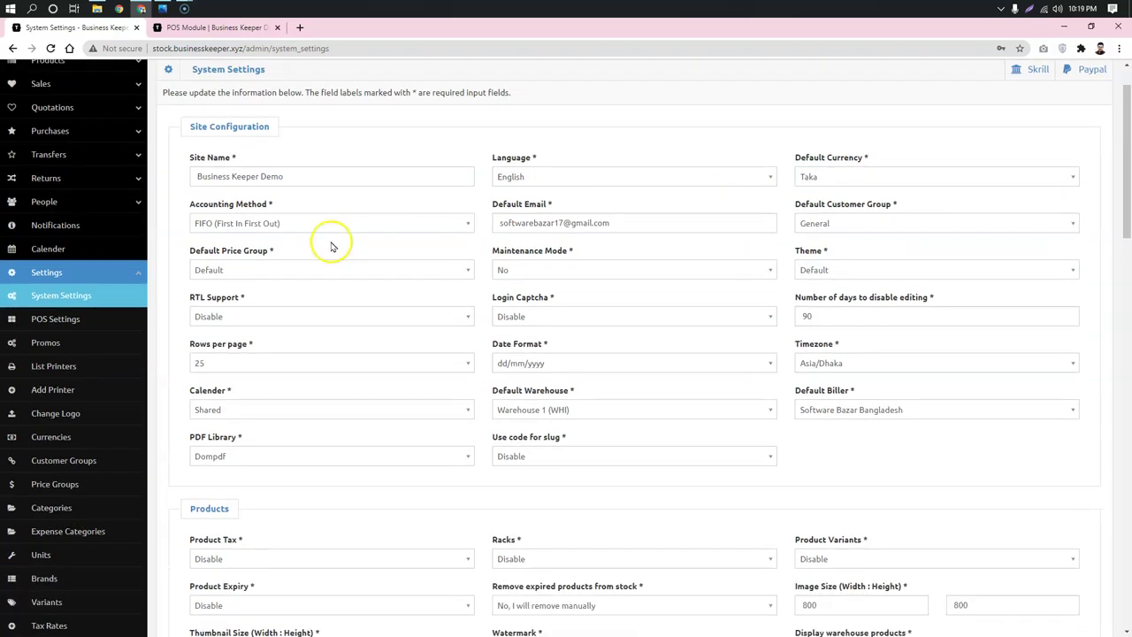
# Review the available options for Accounting Method and Default Price Group, keeping the price group on Default
pyautogui.click(419, 230)
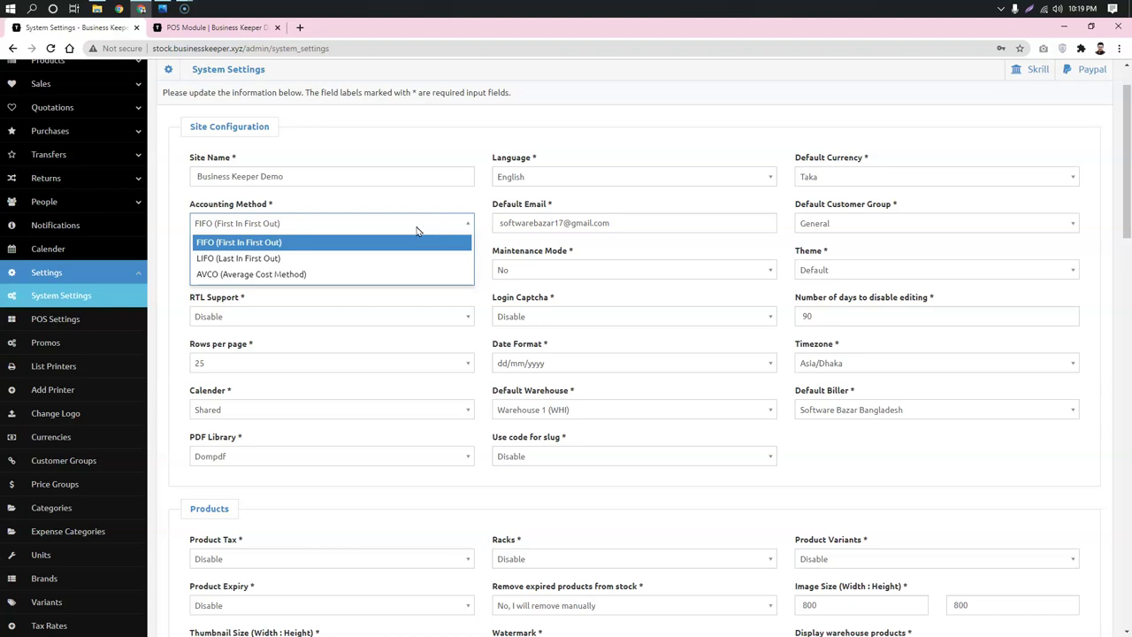
pyautogui.click(473, 136)
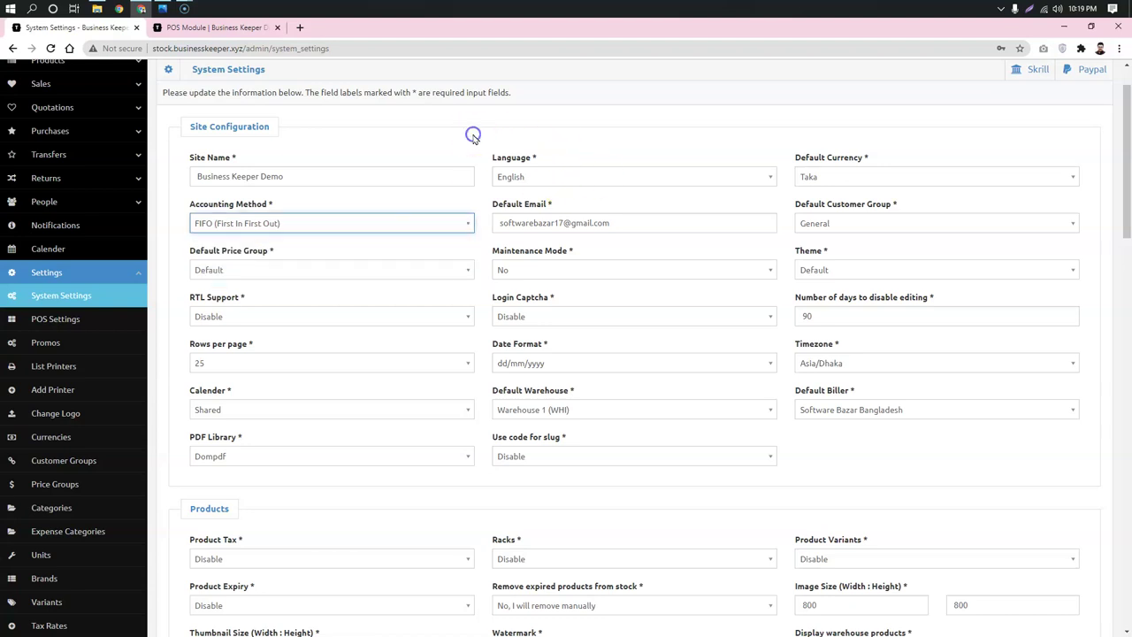
pyautogui.click(463, 268)
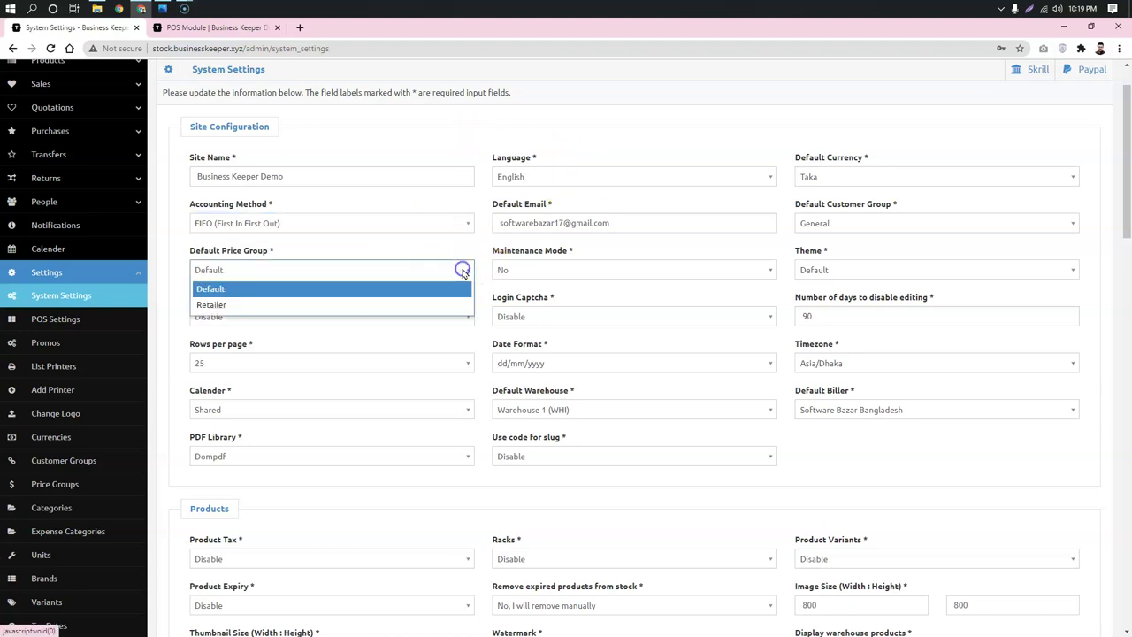
pyautogui.click(355, 288)
pyautogui.click(375, 248)
pyautogui.scroll(-1, 375, 254)
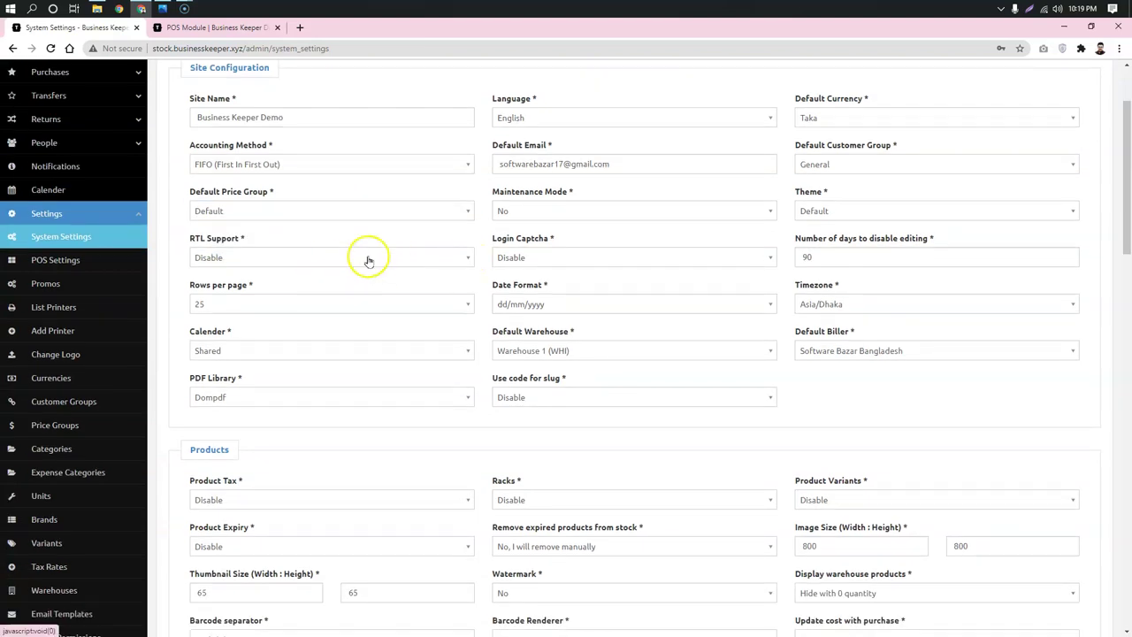
# Review the Rows per page options and compare them with the product list in the other browser tab
pyautogui.click(298, 304)
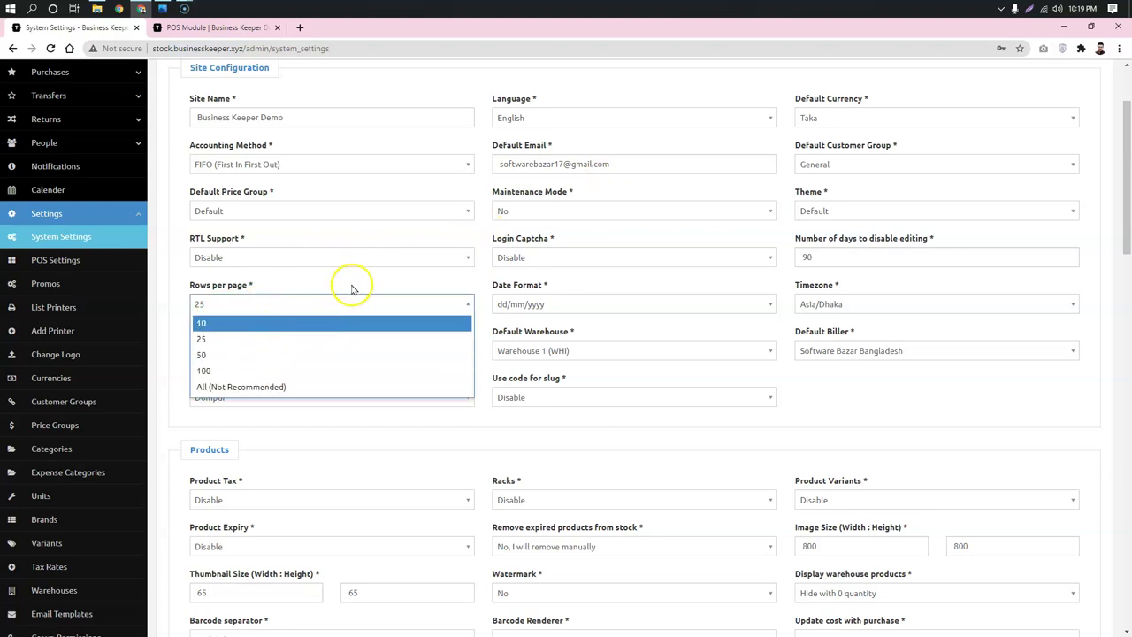
pyautogui.click(228, 33)
pyautogui.click(689, 73)
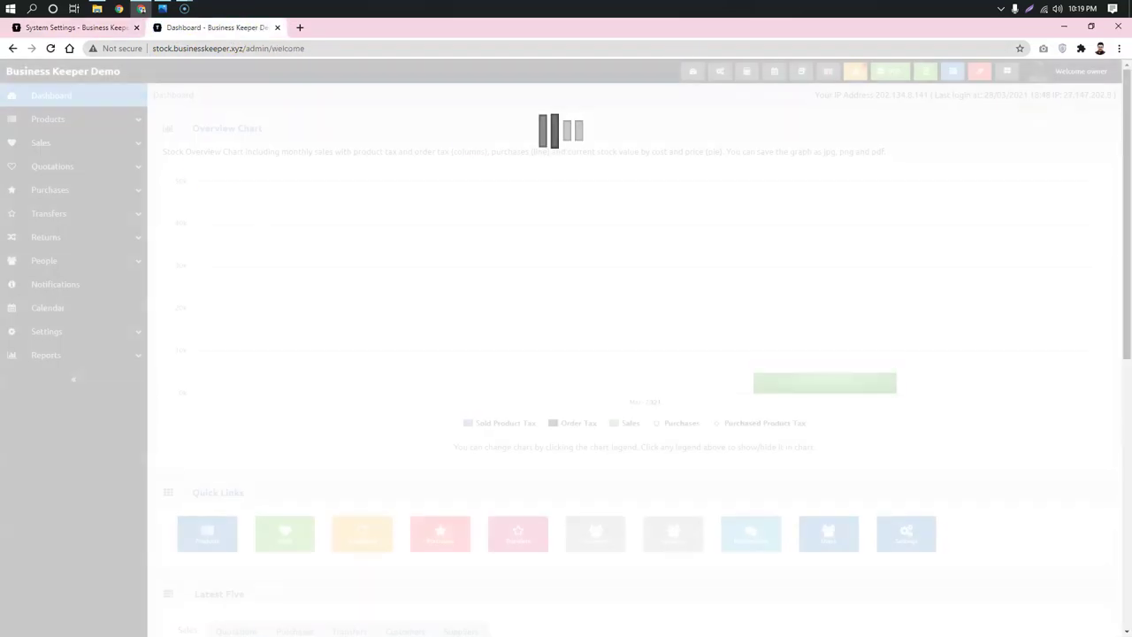
pyautogui.click(201, 534)
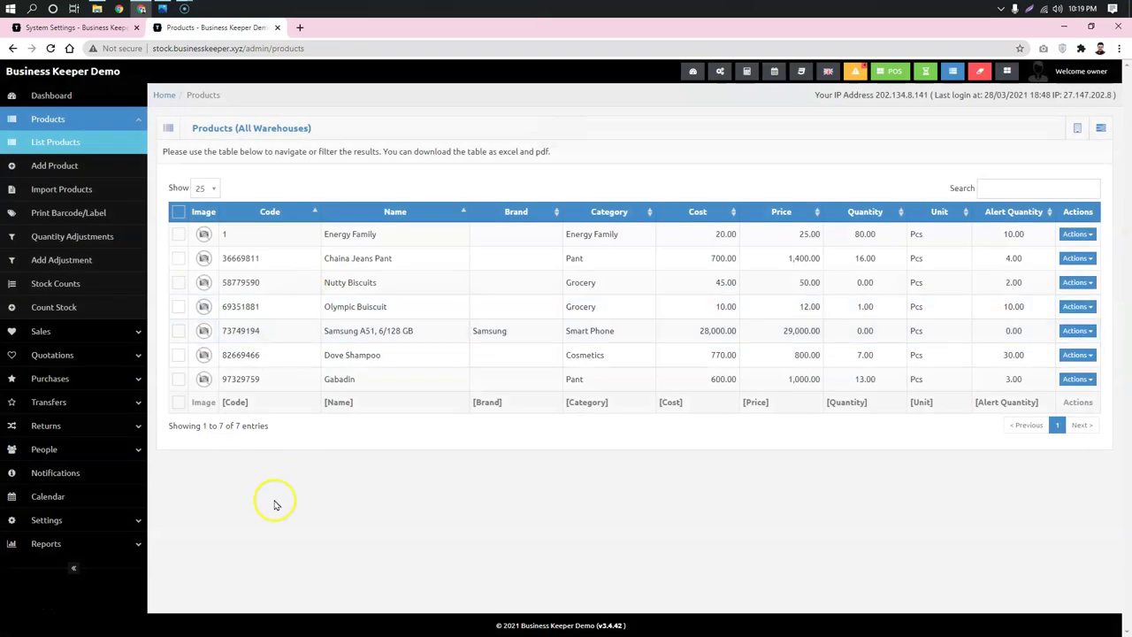
pyautogui.click(78, 27)
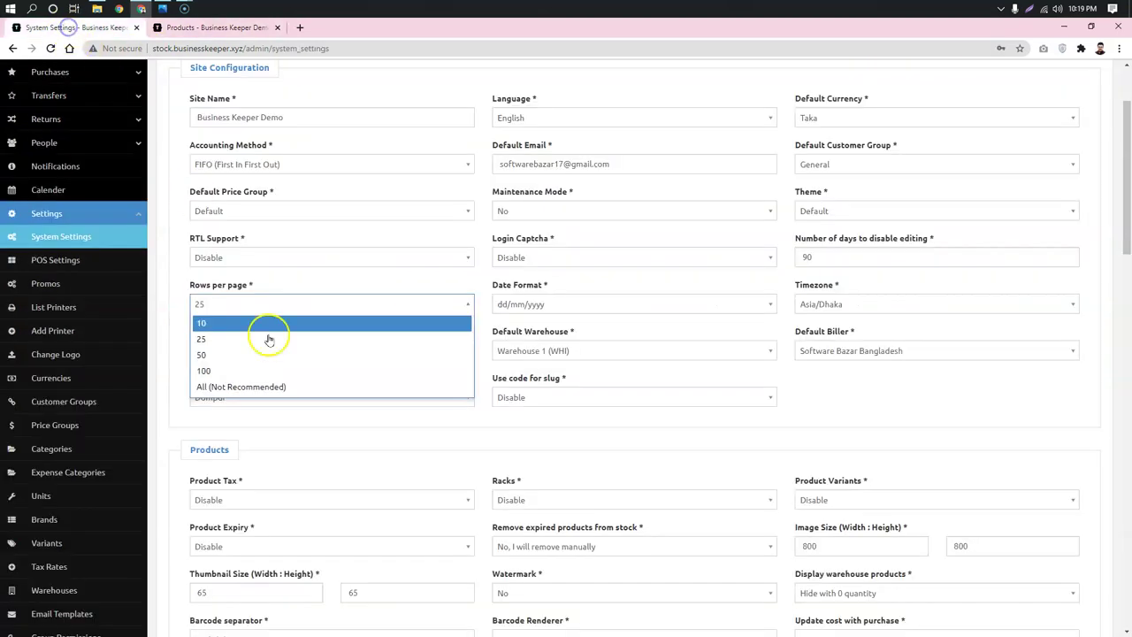
pyautogui.click(177, 330)
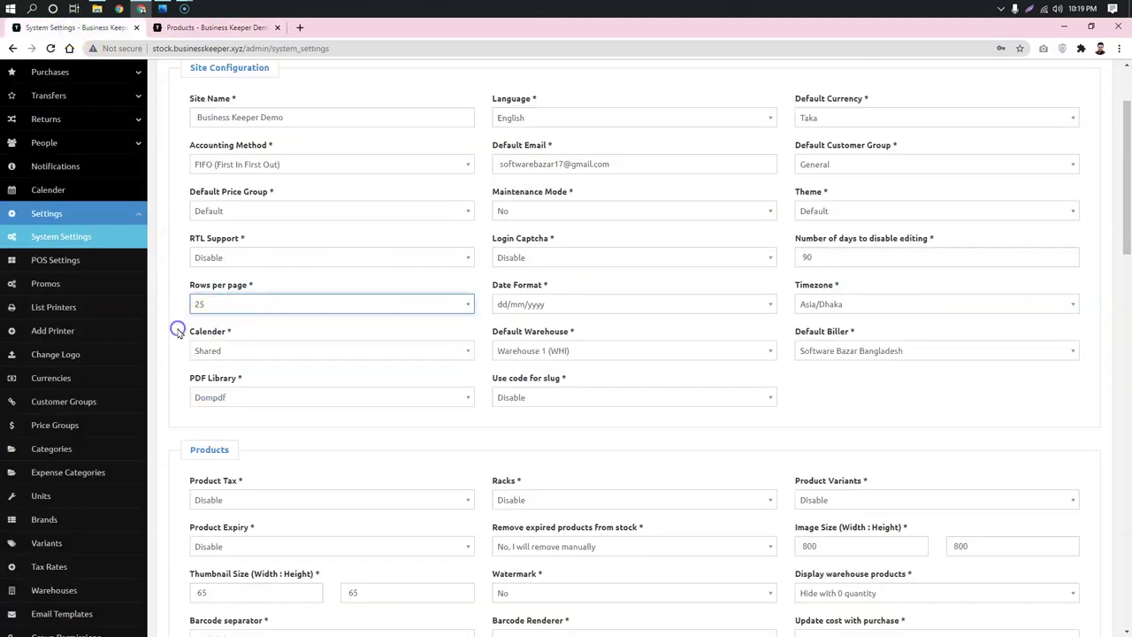
# Review the choices offered for Date Format and Default Biller in the Site Configuration section
pyautogui.click(703, 304)
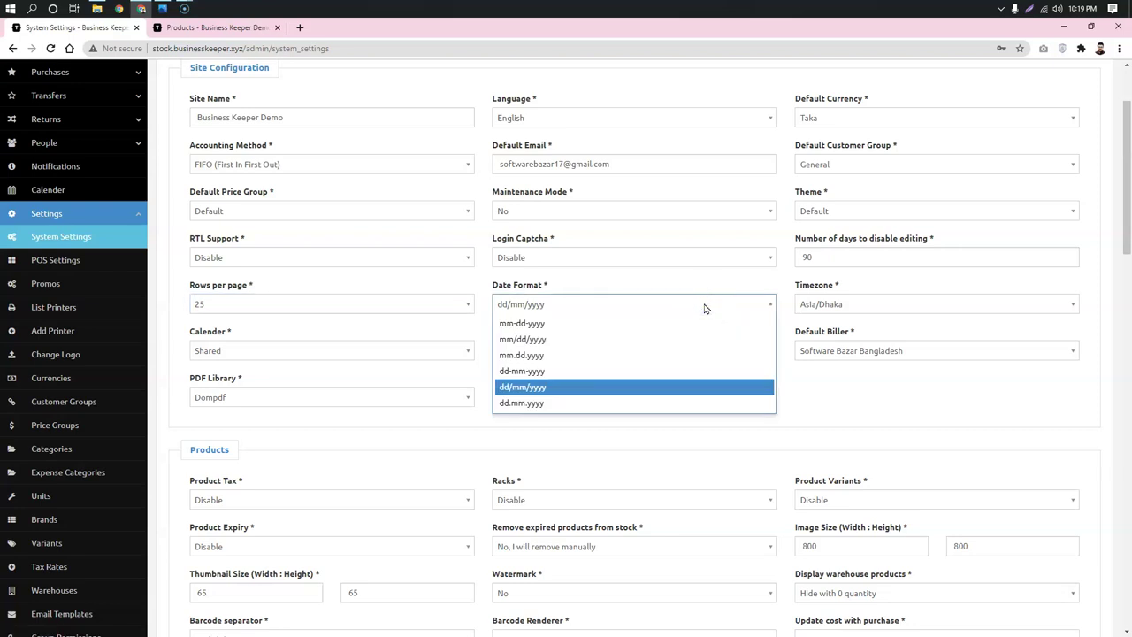
pyautogui.click(854, 396)
pyautogui.click(900, 290)
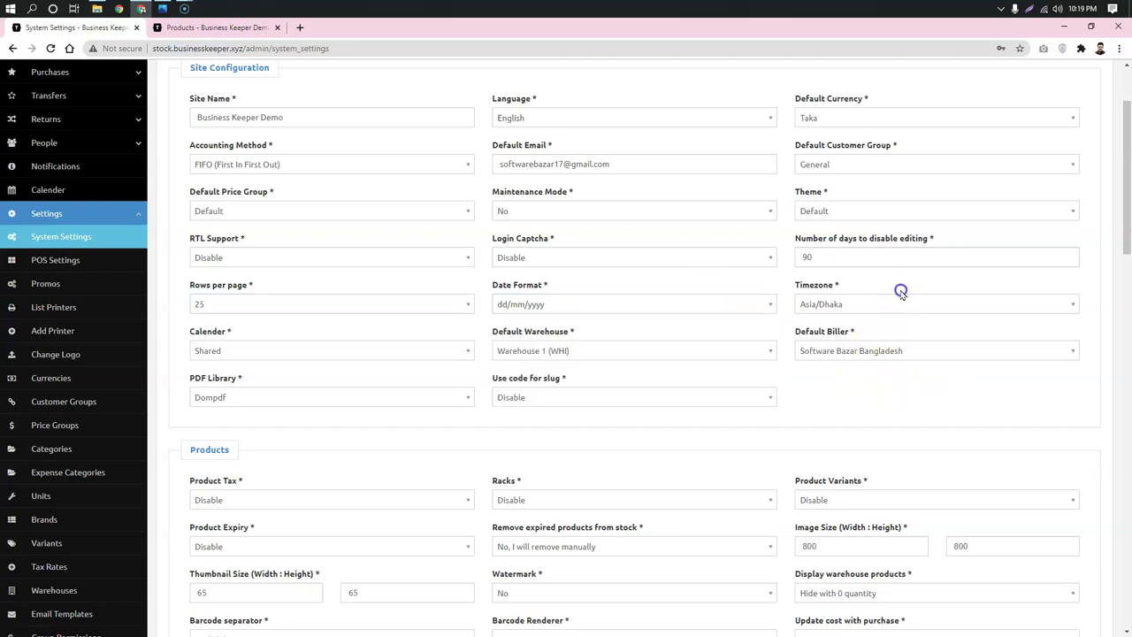
pyautogui.click(900, 376)
pyautogui.click(900, 353)
pyautogui.click(917, 409)
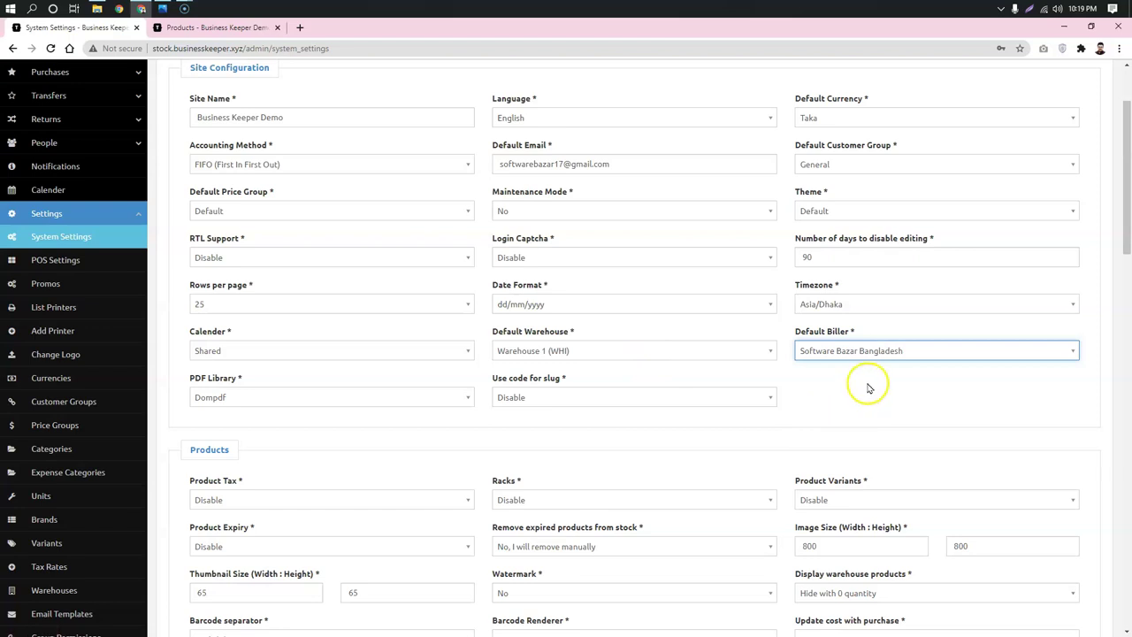
# Check the options for Use code for slug and PDF Library without changing them
pyautogui.click(584, 403)
pyautogui.click(810, 410)
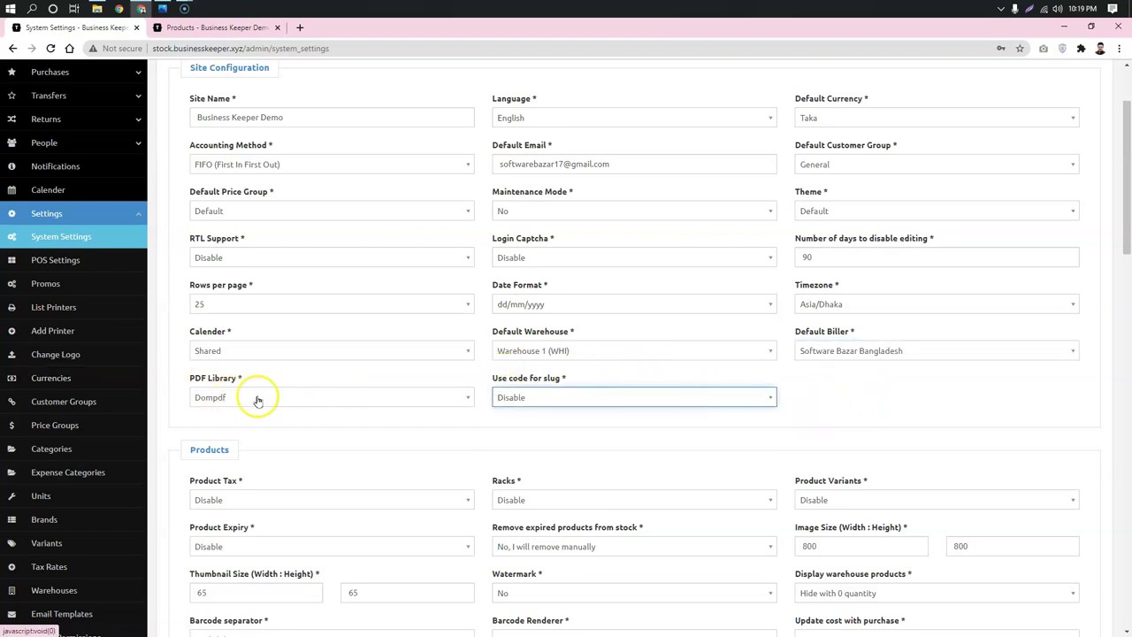
pyautogui.click(285, 399)
pyautogui.click(373, 366)
pyautogui.scroll(-3, 374, 367)
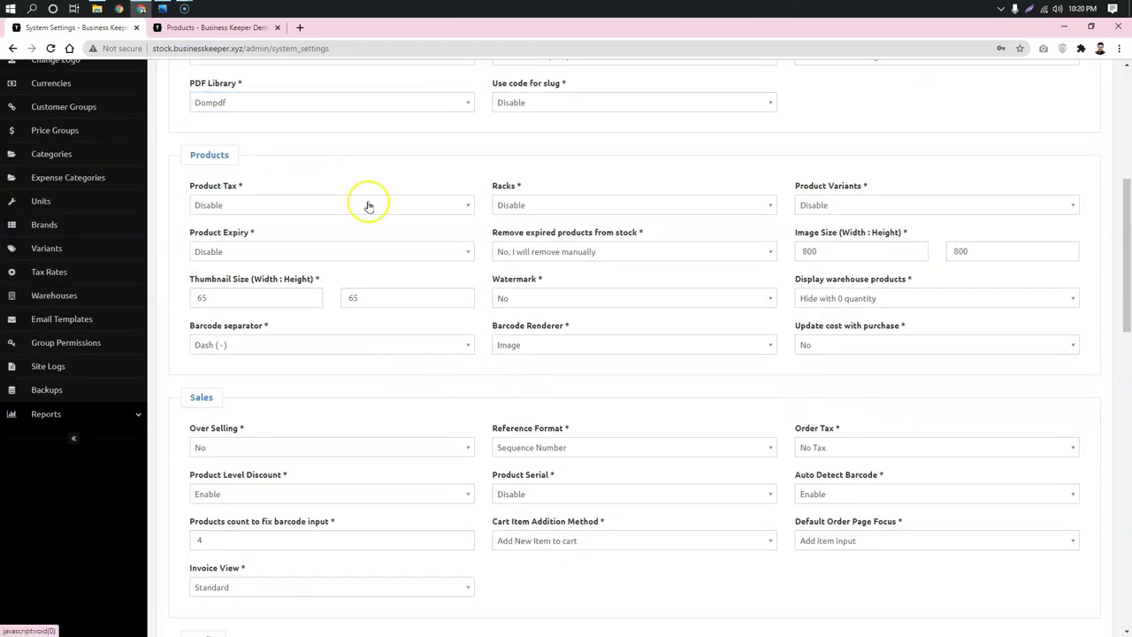
# Look over the Products section and check the Over Selling and Product Level Discount options under Sales
pyautogui.click(537, 163)
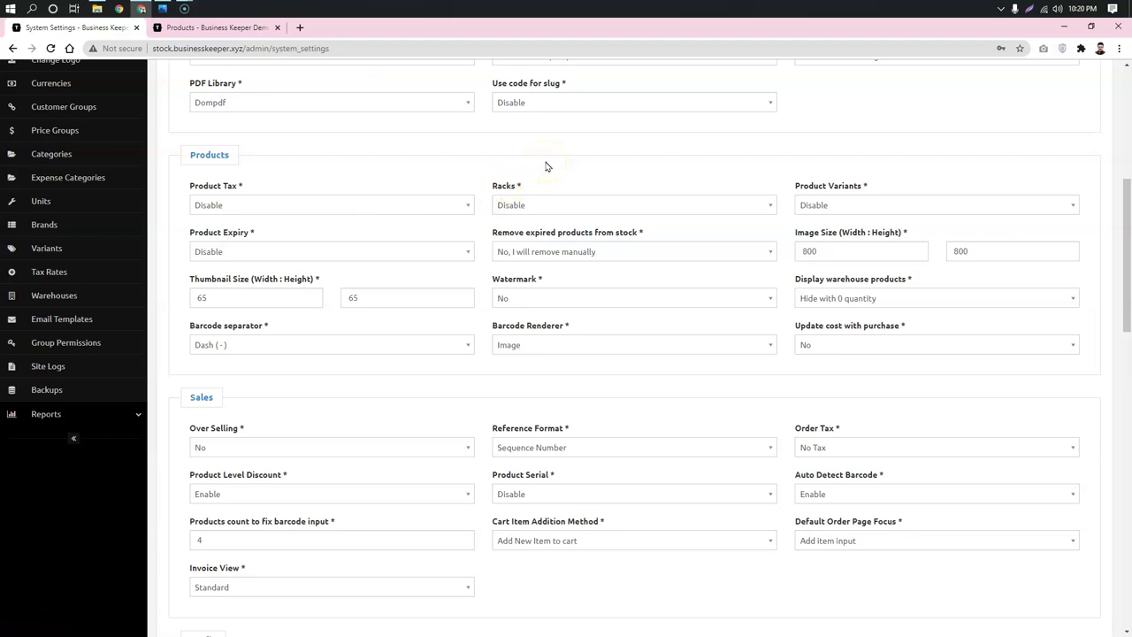
pyautogui.scroll(-2, 460, 243)
pyautogui.click(370, 239)
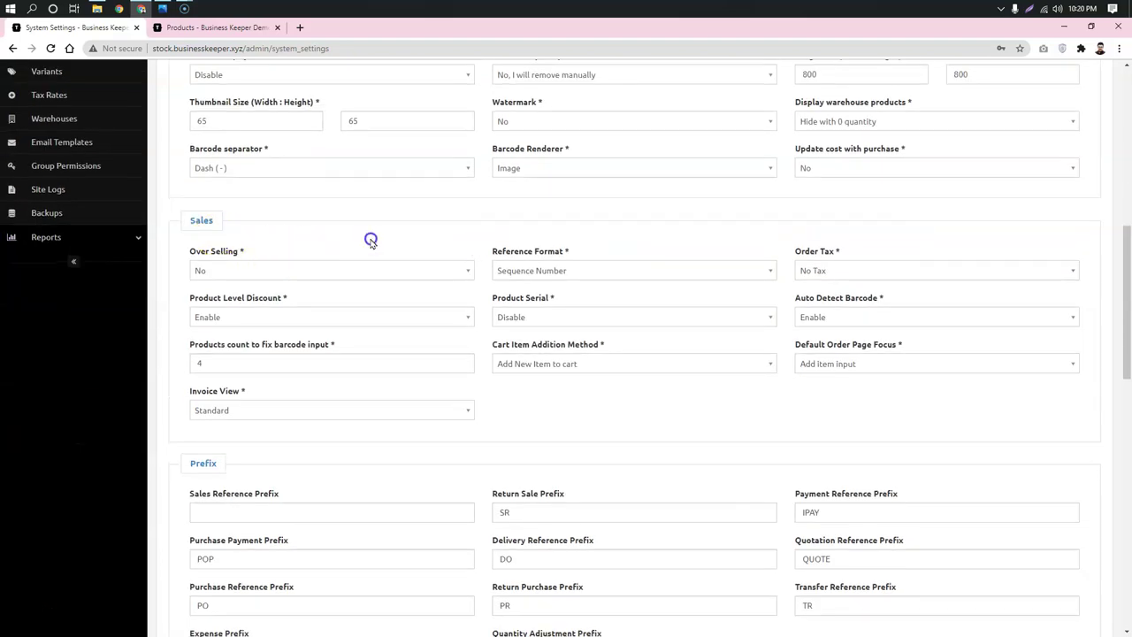
pyautogui.click(432, 279)
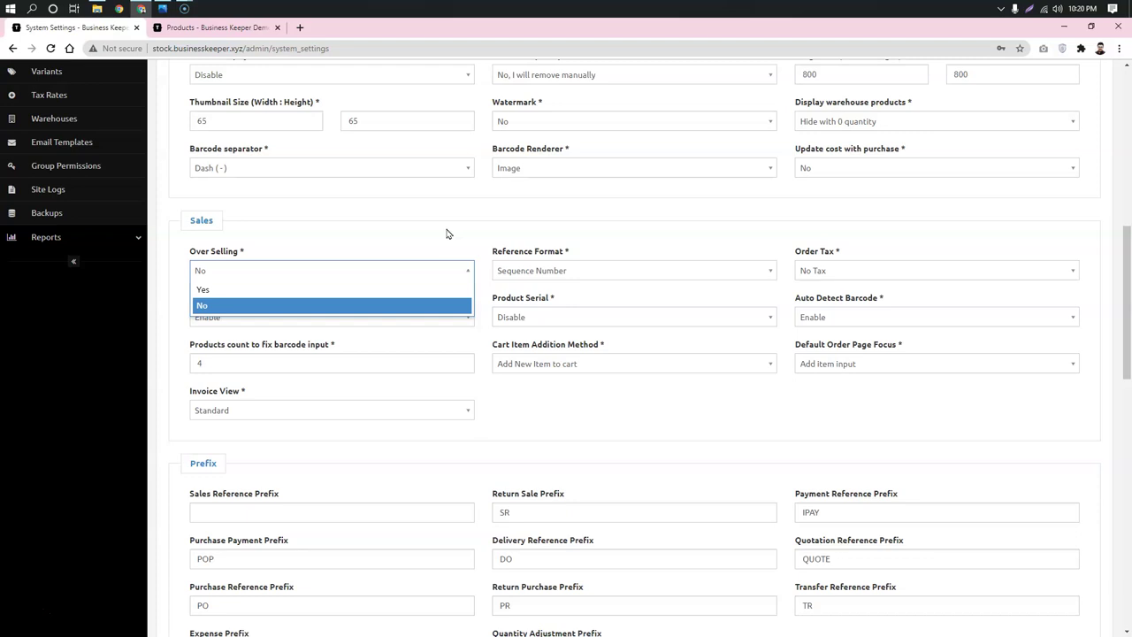
pyautogui.click(448, 223)
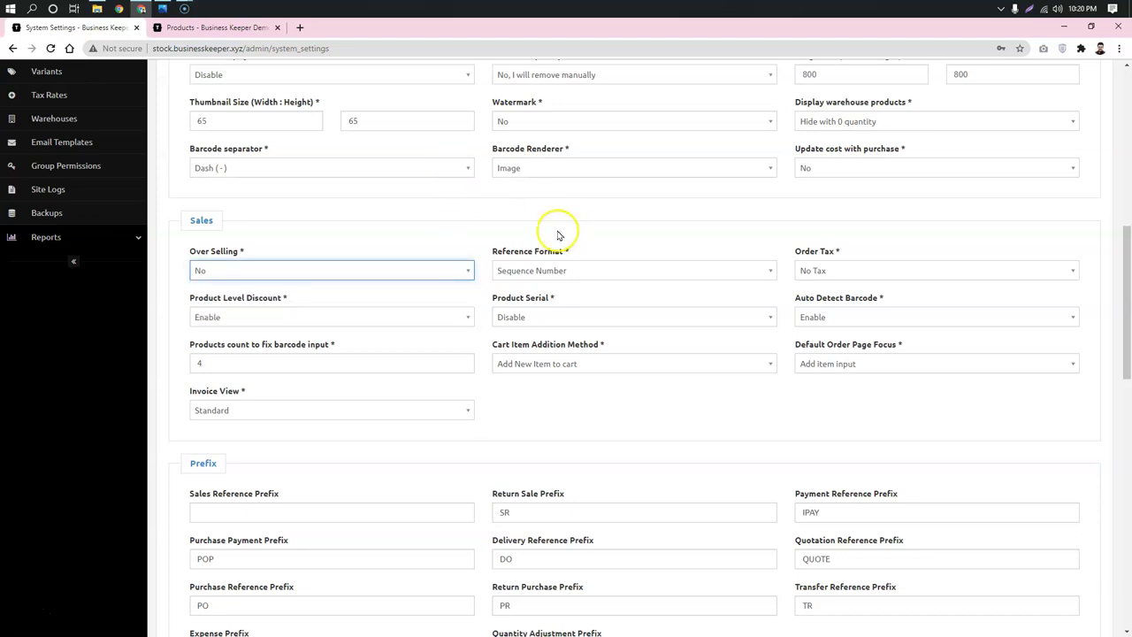
pyautogui.click(329, 316)
pyautogui.click(328, 306)
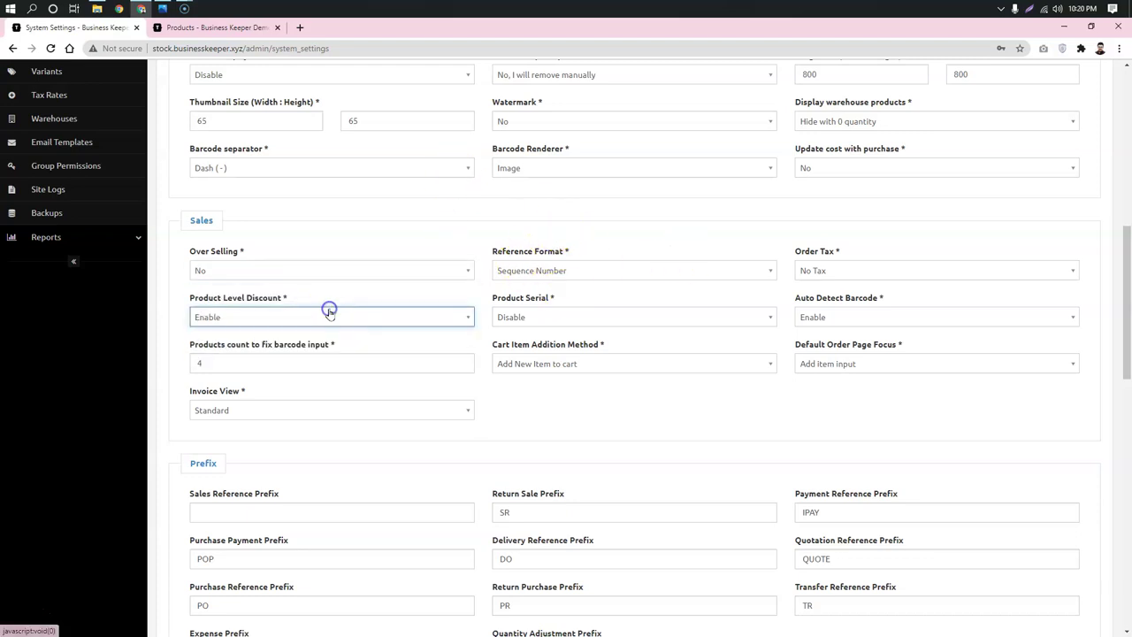
pyautogui.scroll(-1, 362, 300)
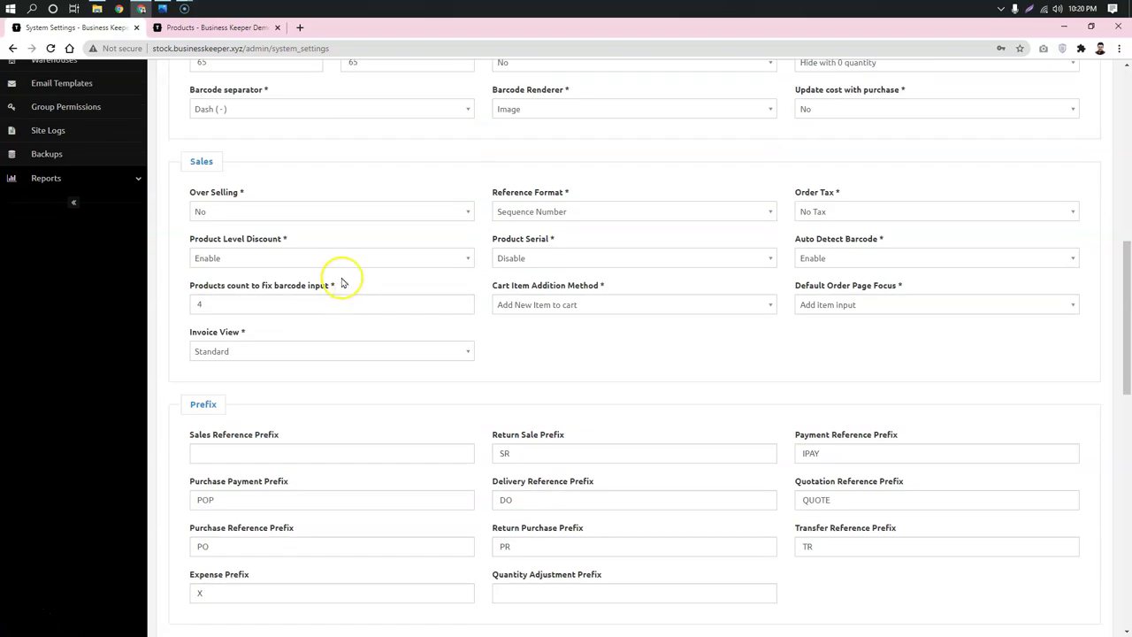
# Set Product Serial to Enable in the Sales section
pyautogui.click(678, 257)
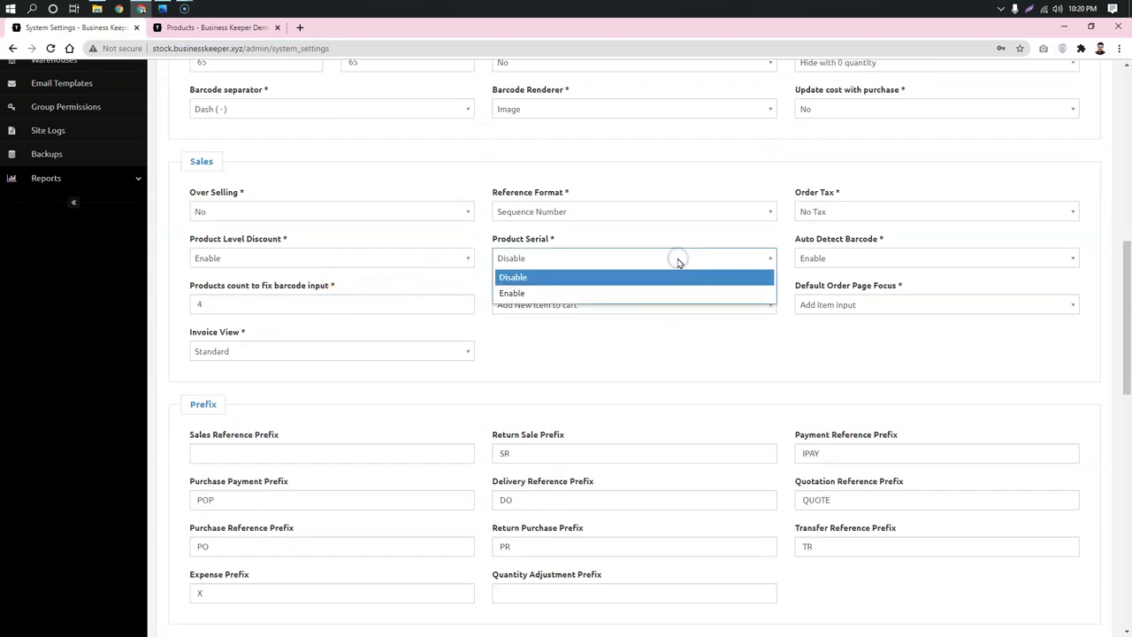
pyautogui.click(650, 295)
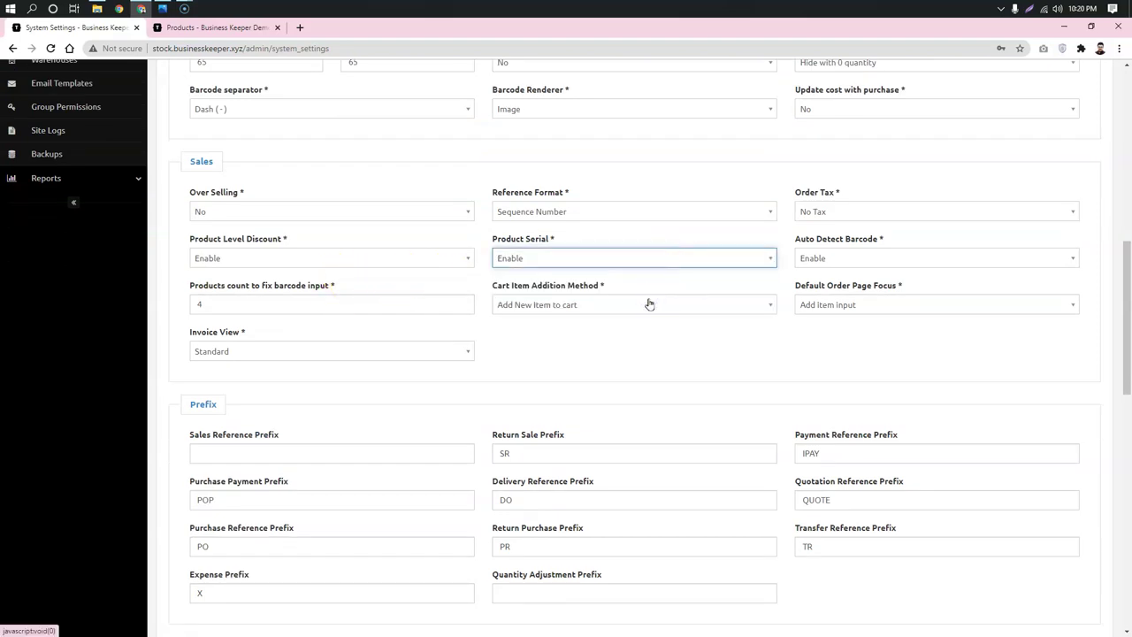
pyautogui.click(742, 361)
# Check the Auto Detect Barcode options and the Products count to fix barcode input field under Sales
pyautogui.click(887, 270)
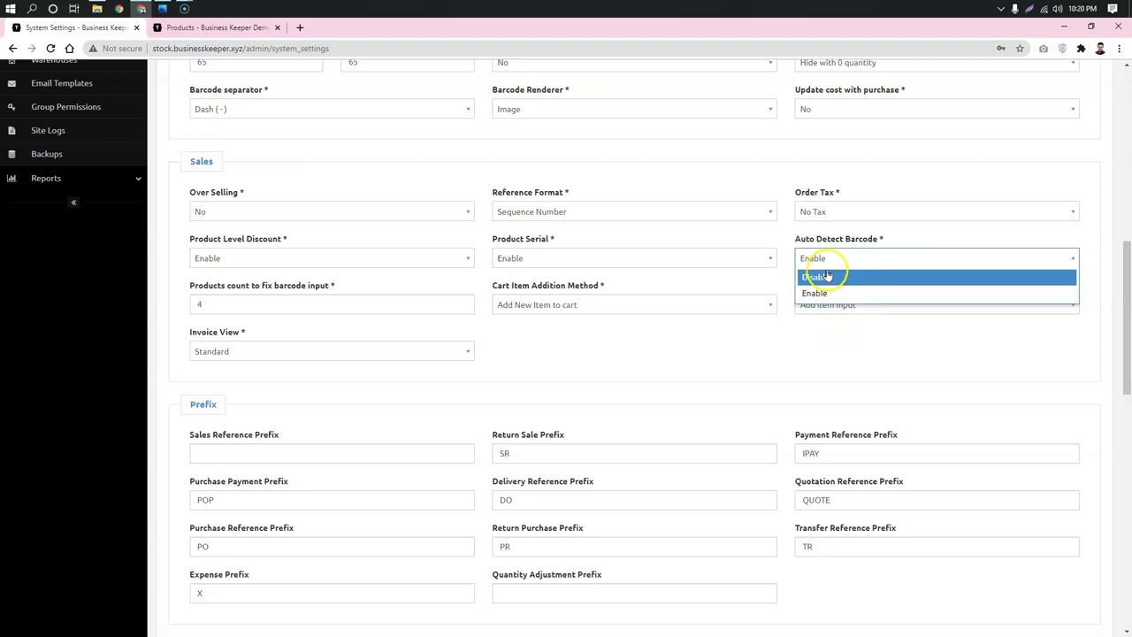
pyautogui.click(828, 322)
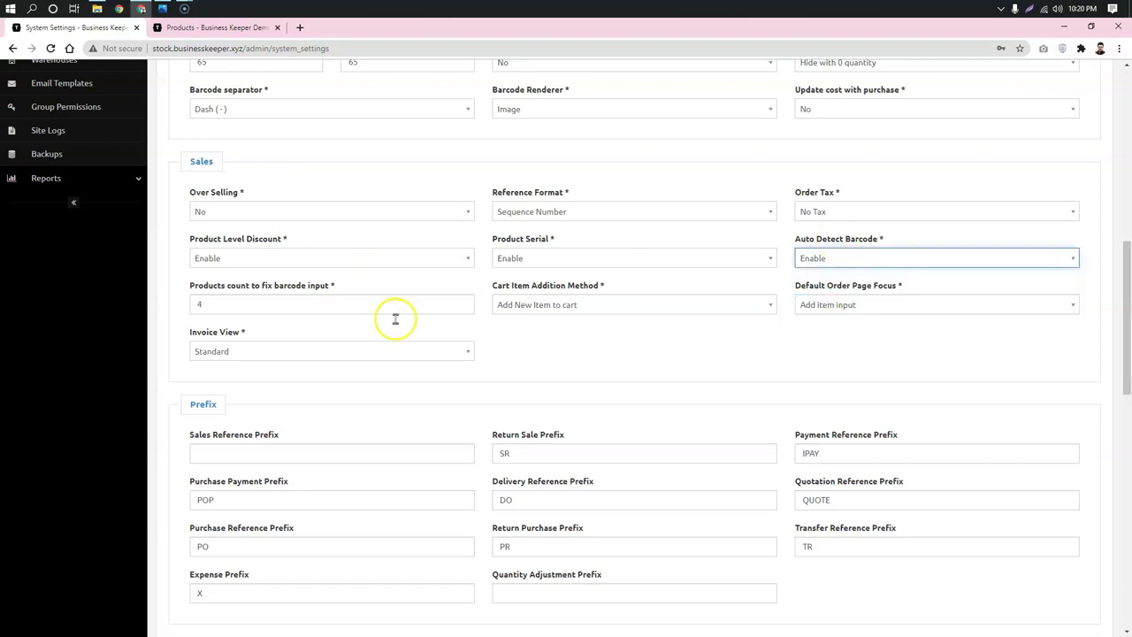
pyautogui.click(635, 346)
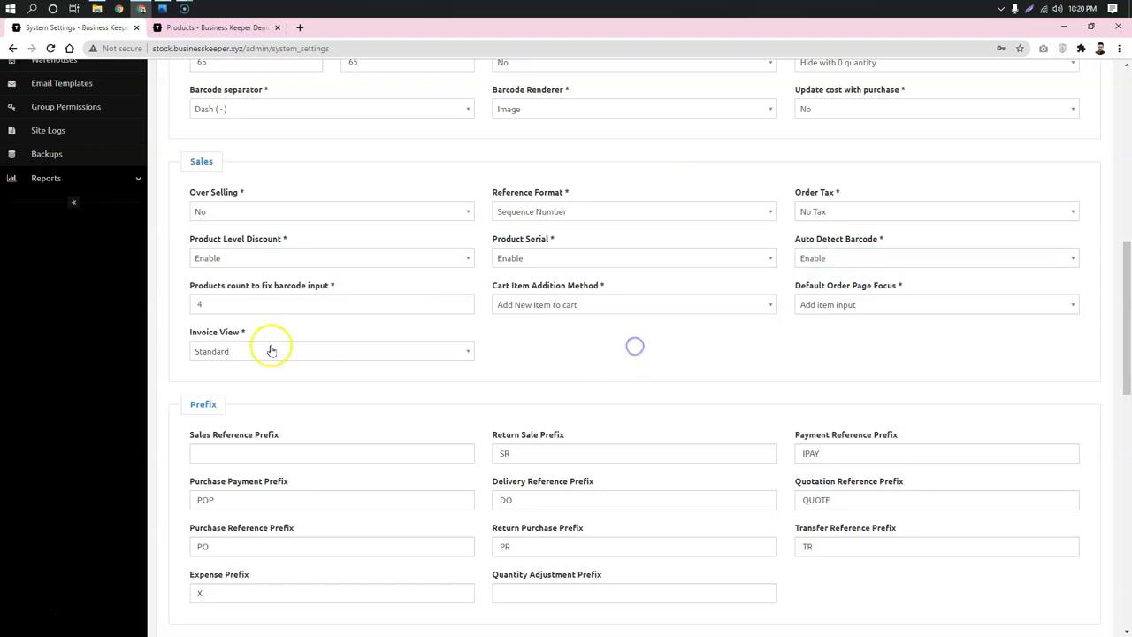
pyautogui.click(219, 304)
pyautogui.click(179, 310)
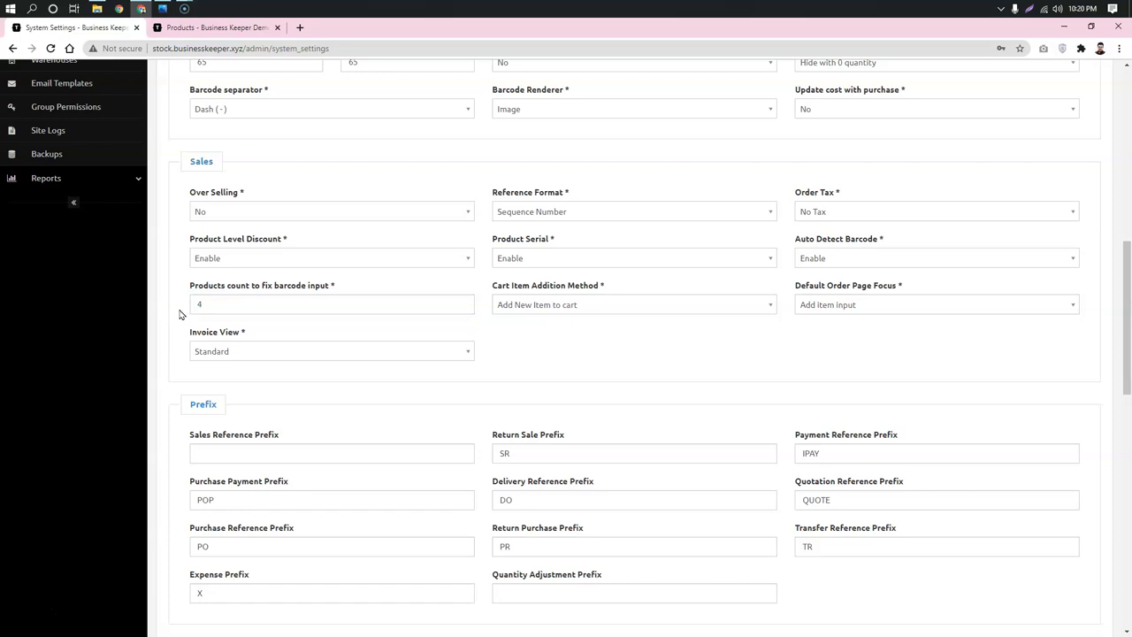
pyautogui.click(529, 349)
# Set Cart Item Addition Method to "Increase item quantity, if it already exists in cart" and acknowledge the notice
pyautogui.click(687, 307)
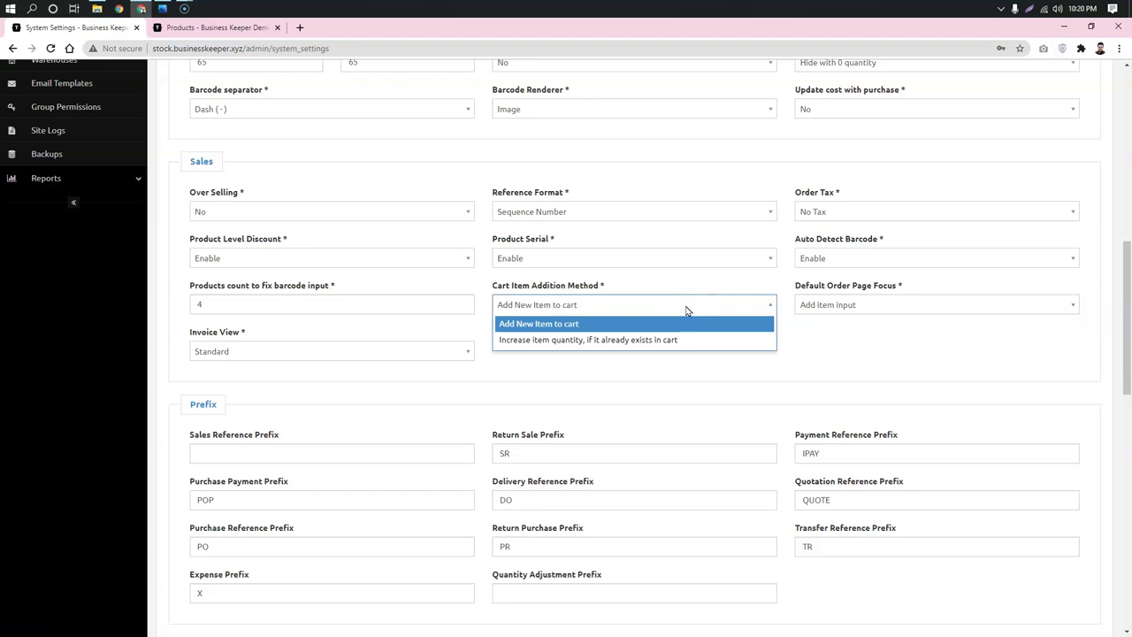
pyautogui.click(670, 340)
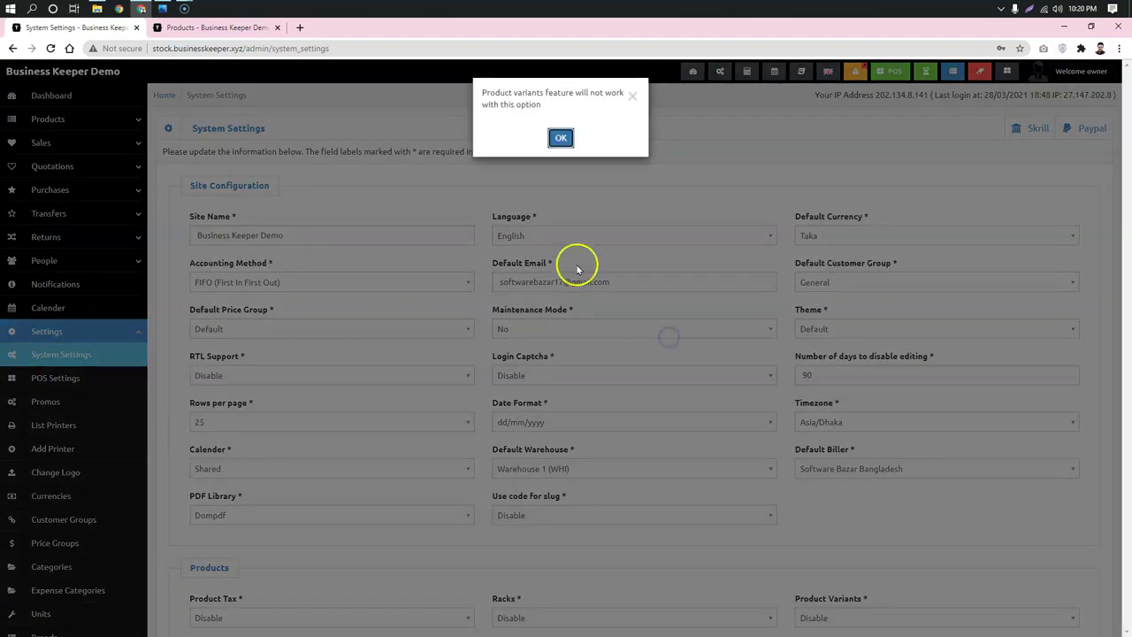
pyautogui.click(560, 140)
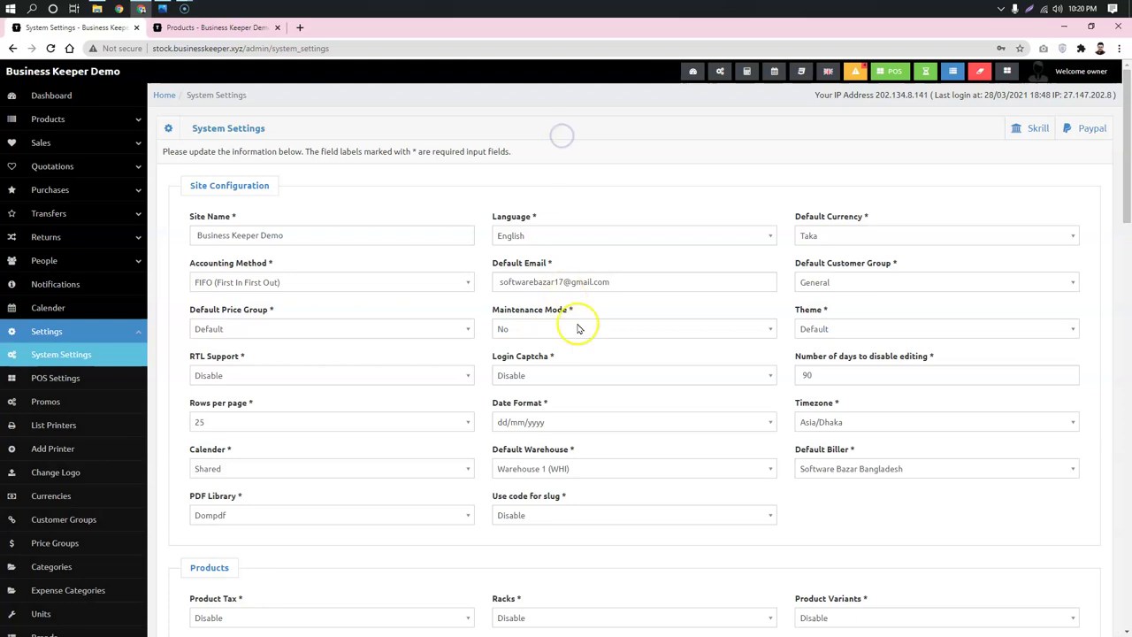
# Check the Login Captcha options and the Number of days to disable editing field under Site Configuration
pyautogui.click(732, 375)
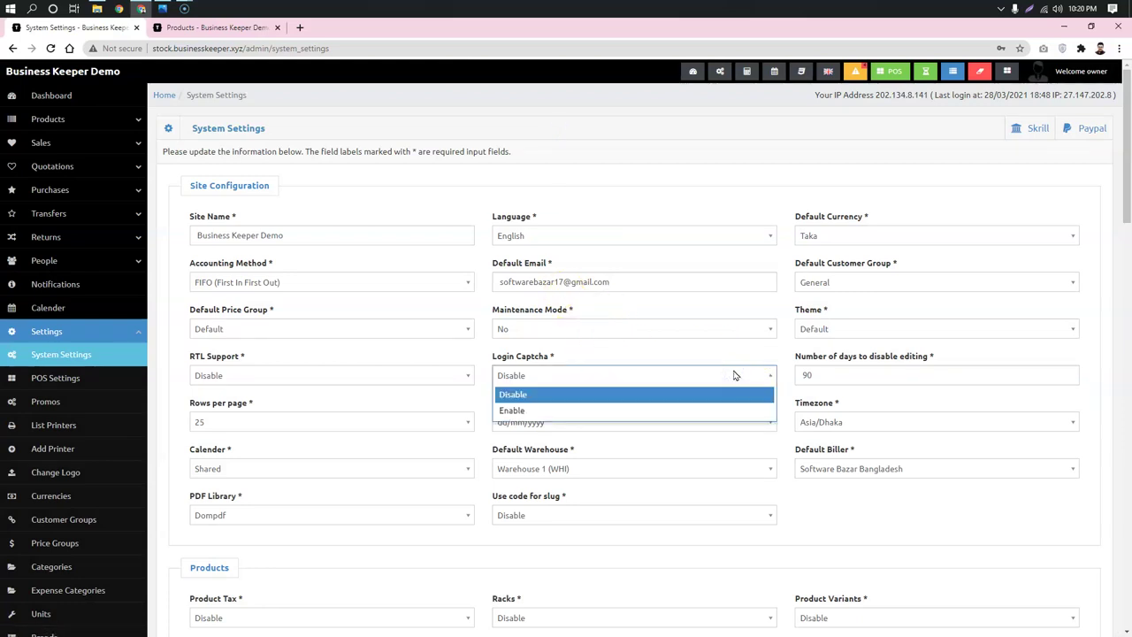
pyautogui.click(665, 339)
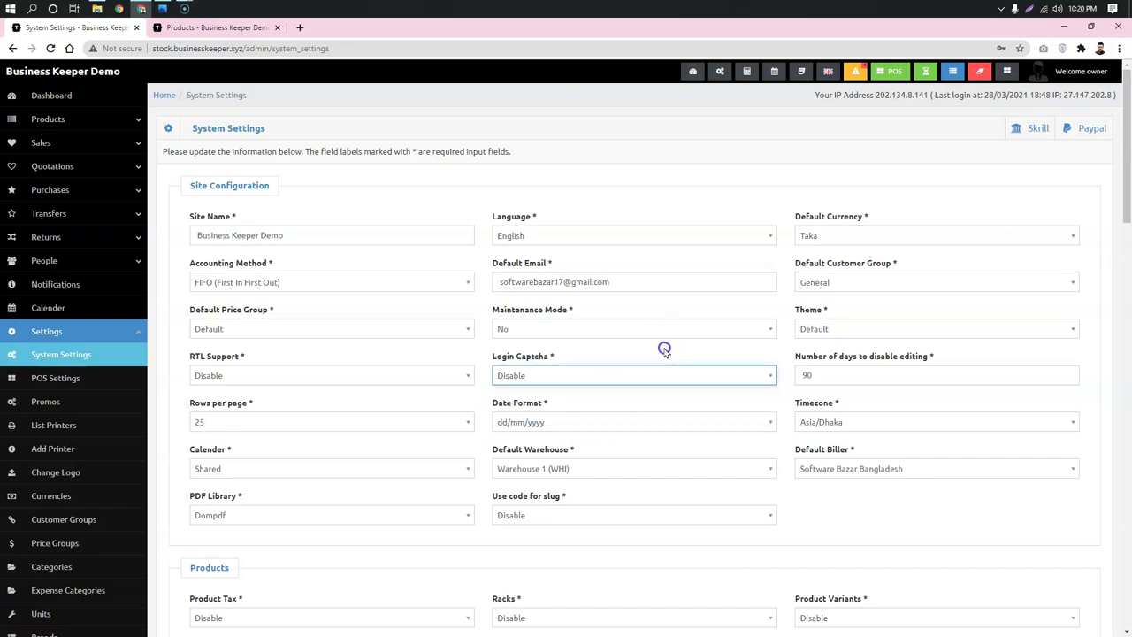
pyautogui.moveTo(795, 357); pyautogui.dragTo(937, 358)
pyautogui.click(959, 361)
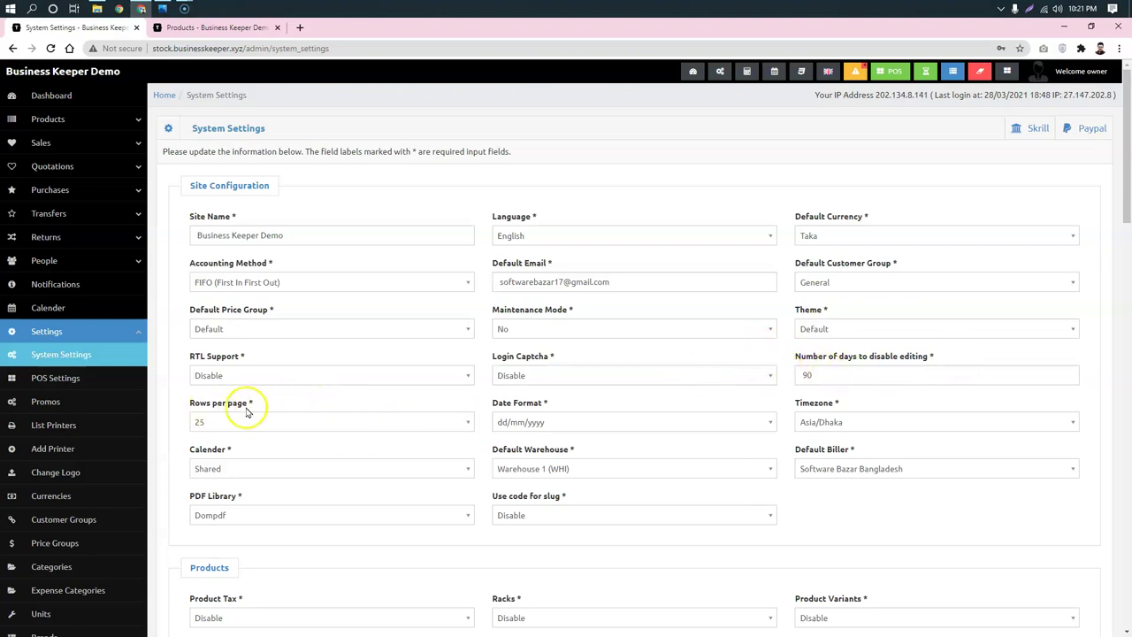
# Check the Rows per page setting and the Calender options under Site Configuration
pyautogui.moveTo(259, 405); pyautogui.dragTo(177, 412)
pyautogui.click(193, 410)
pyautogui.scroll(-3, 325, 421)
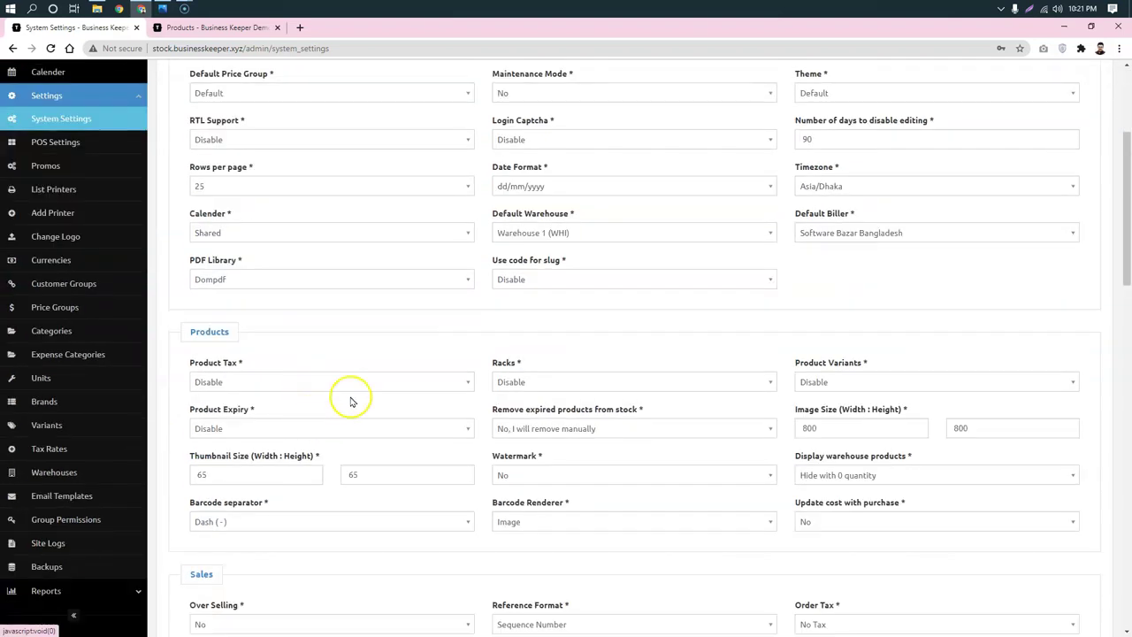
pyautogui.click(337, 235)
pyautogui.click(338, 233)
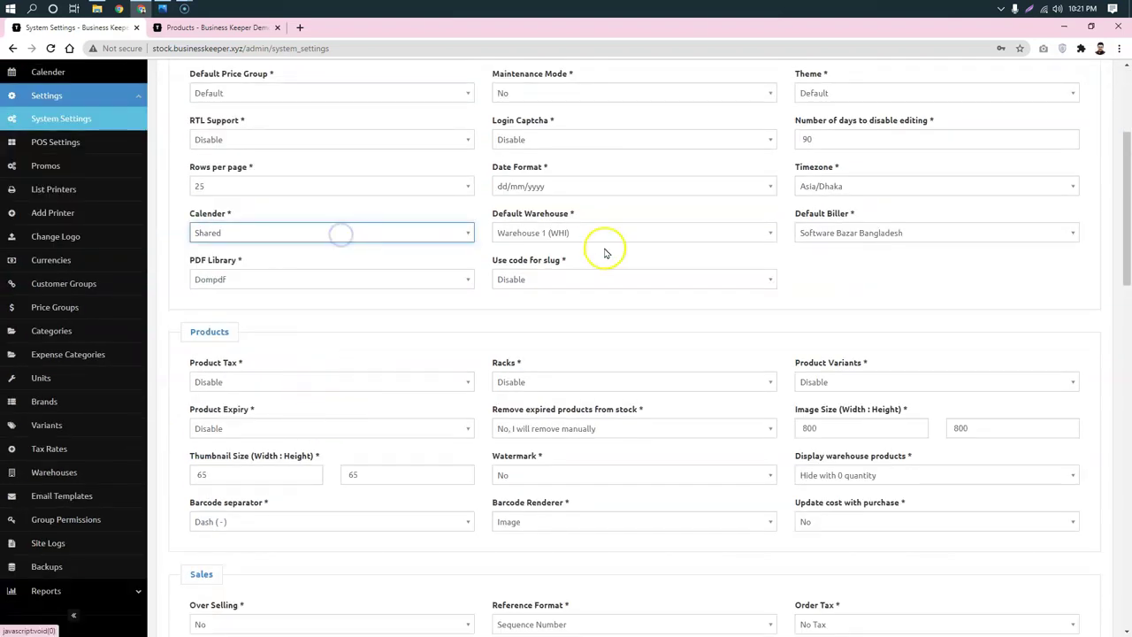
pyautogui.click(748, 268)
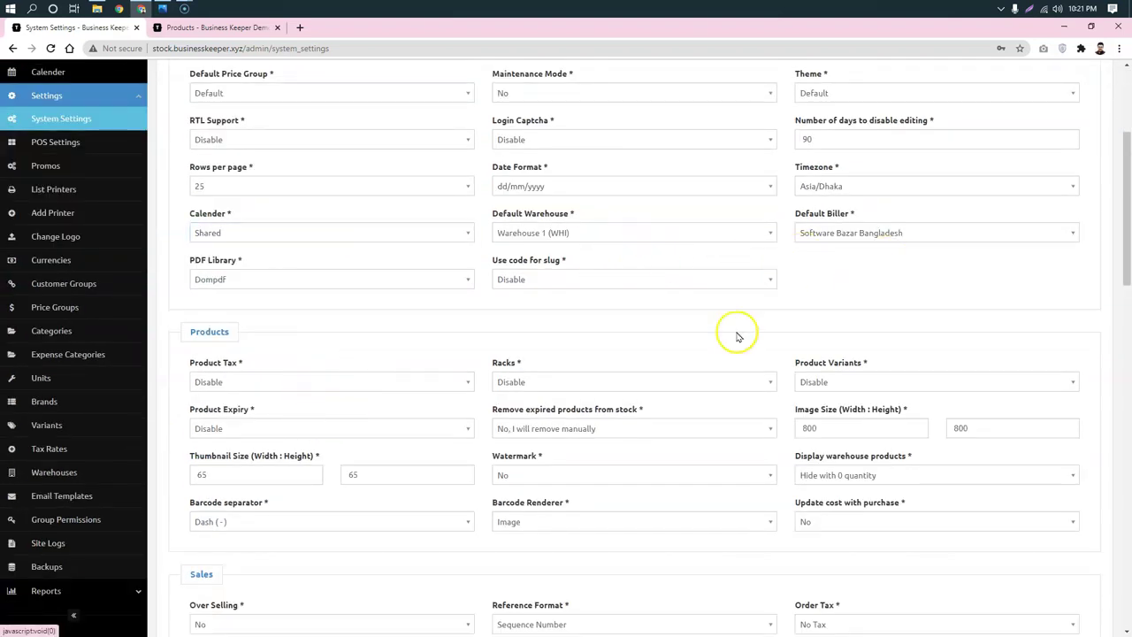
# Look over the remaining system settings sections, from Products and Sales through Prefix and number formats to Award Points and the cron job
pyautogui.scroll(-3, 429, 310)
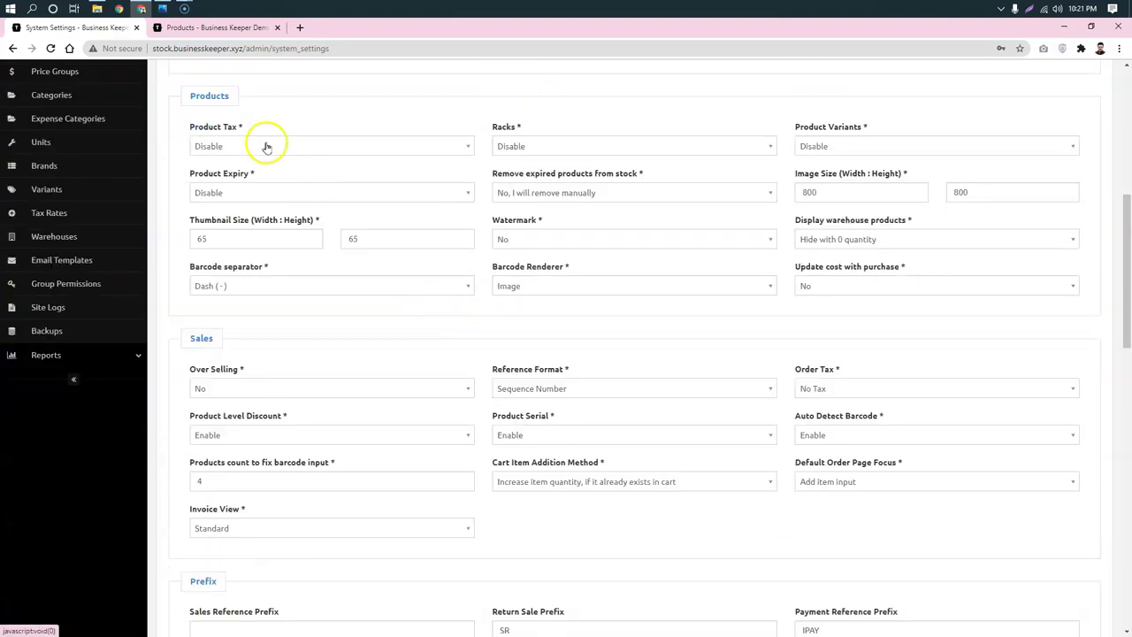
pyautogui.scroll(-6, 575, 280)
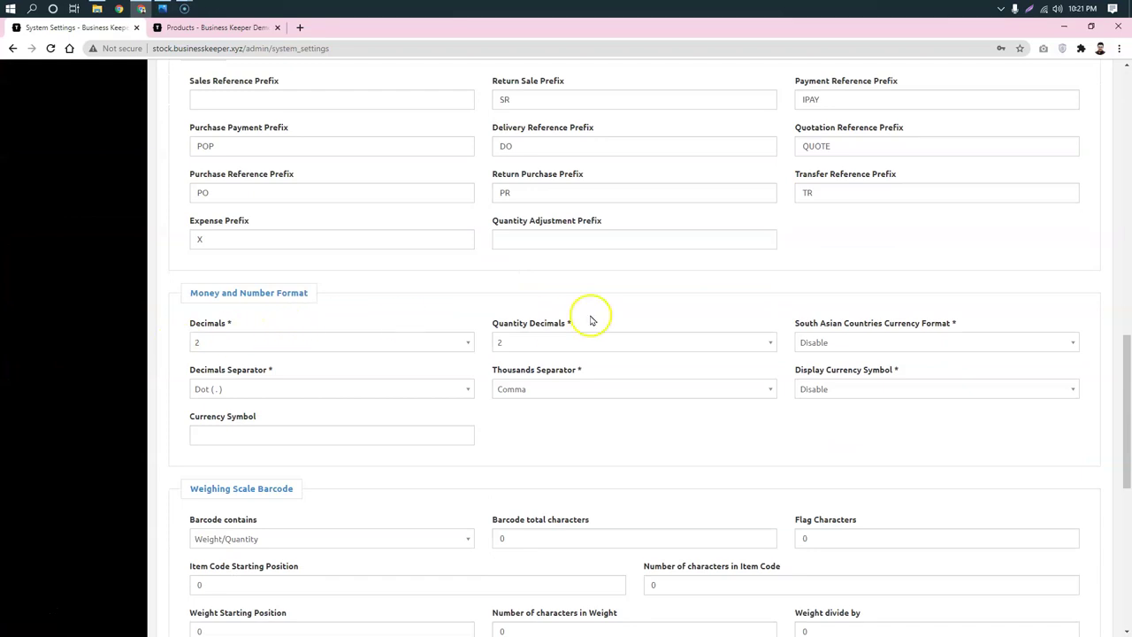
pyautogui.scroll(-3, 405, 298)
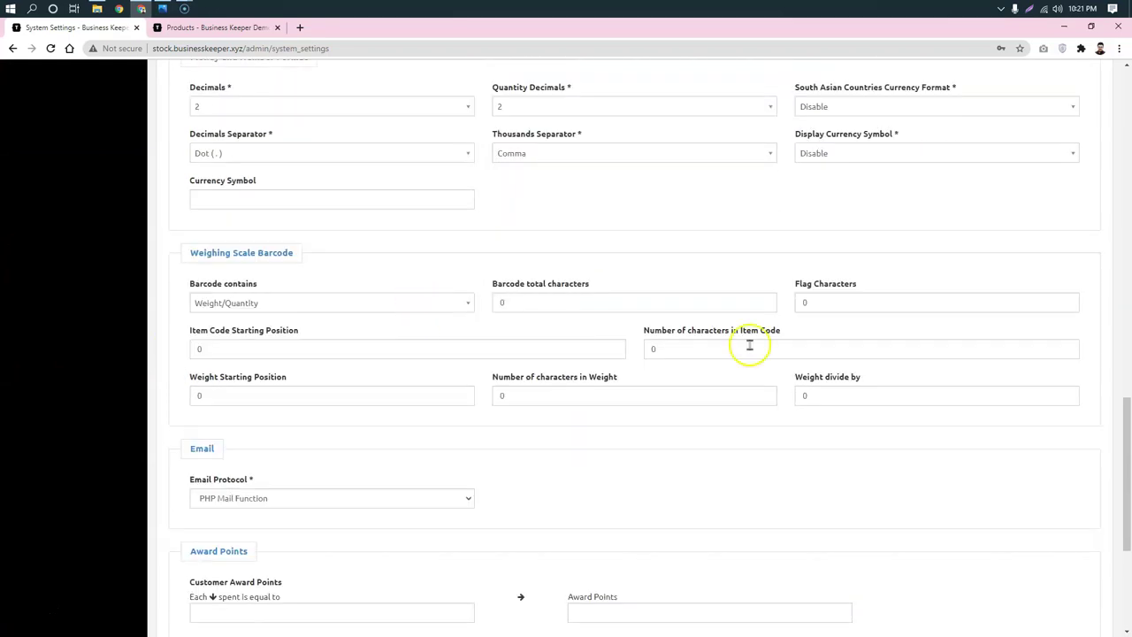
pyautogui.scroll(-3, 398, 288)
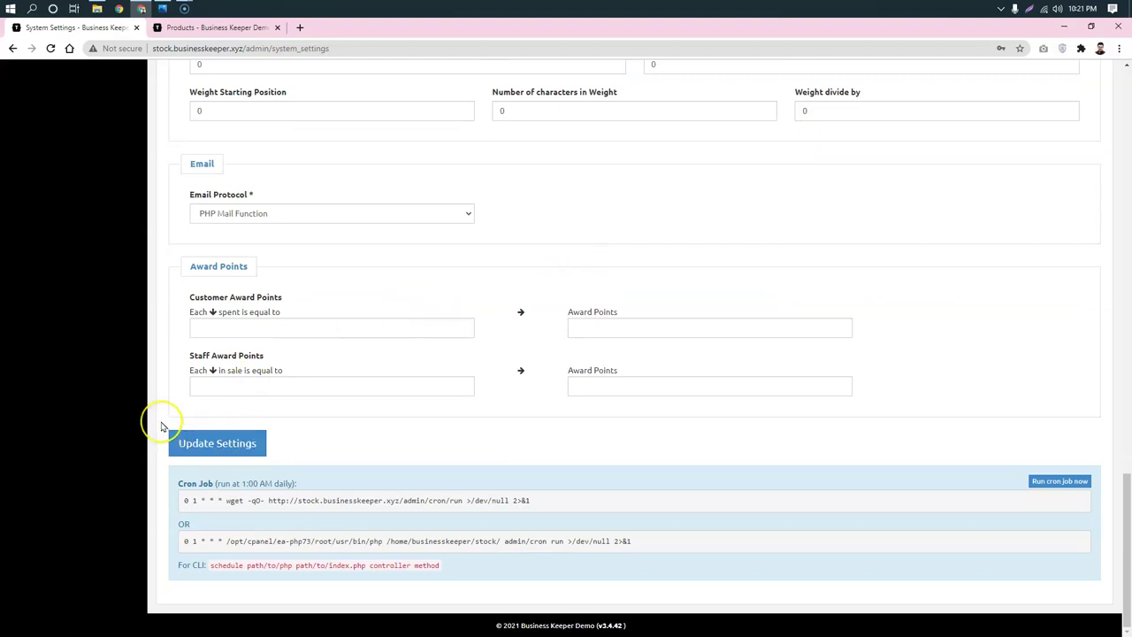
pyautogui.click(110, 409)
pyautogui.scroll(15, 108, 395)
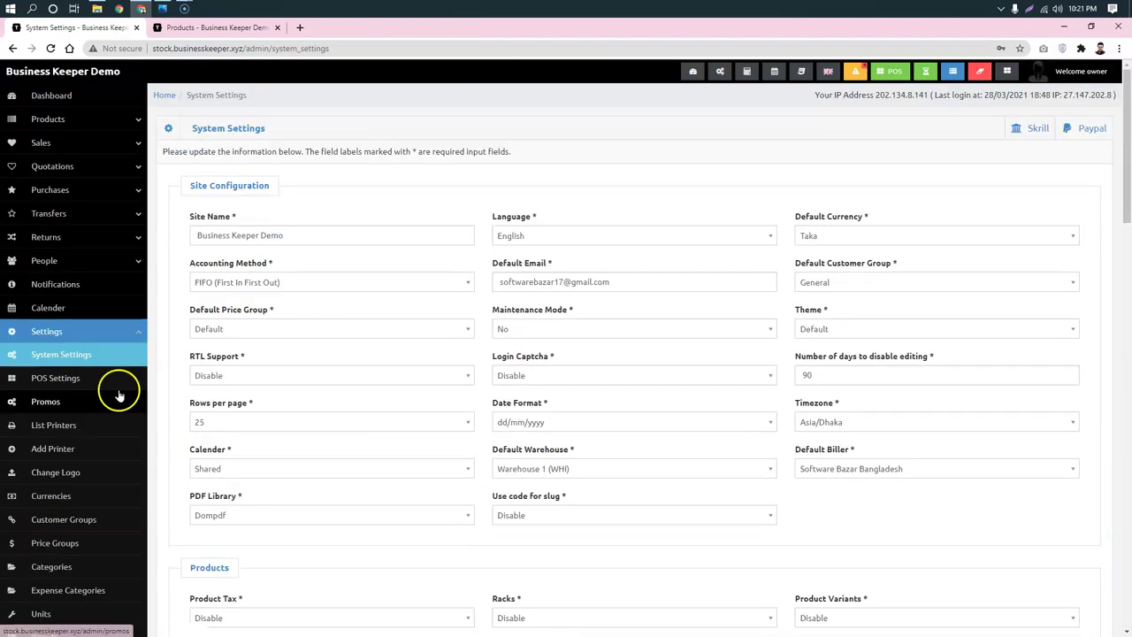
# Open the application's dashboard and load the businesskeeper.xyz home page in a new browser tab
pyautogui.click(692, 72)
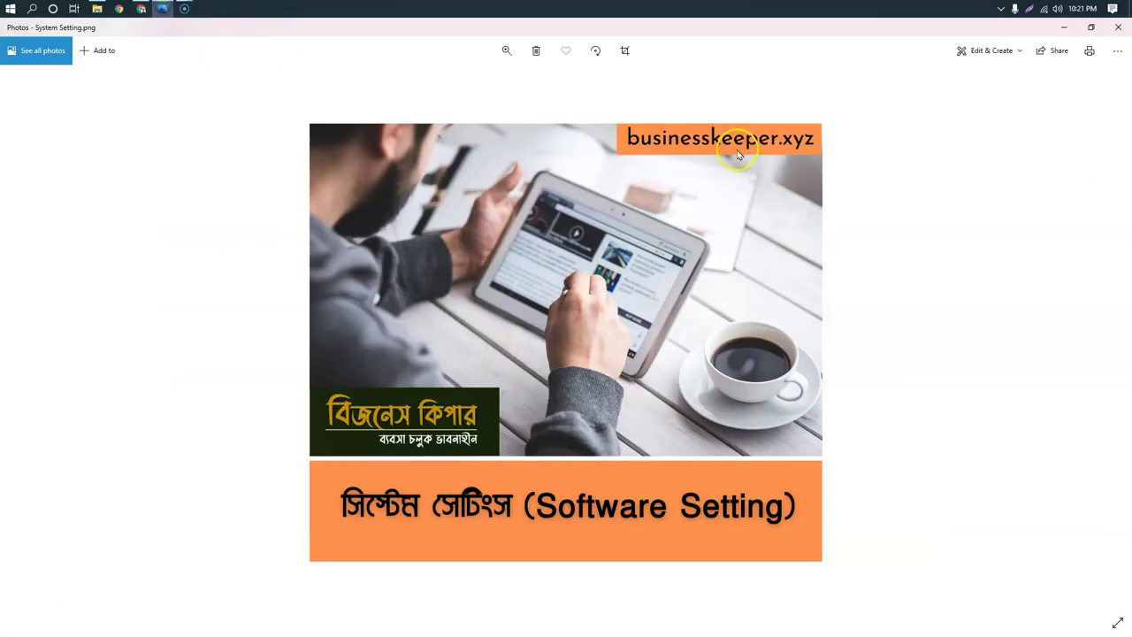
pyautogui.click(119, 10)
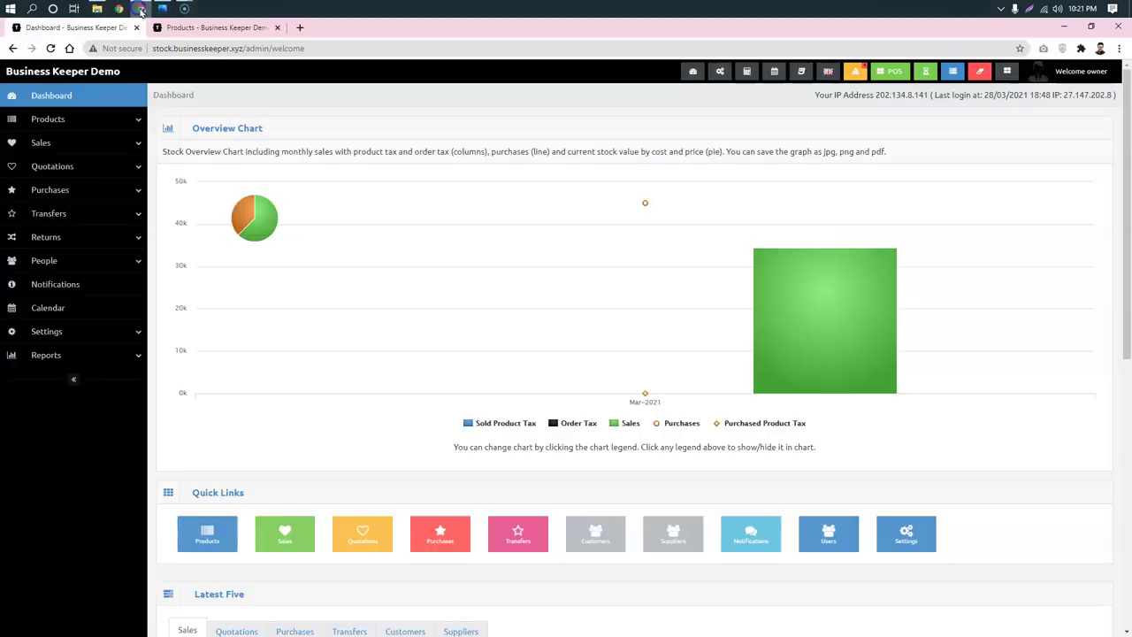
pyautogui.click(300, 27)
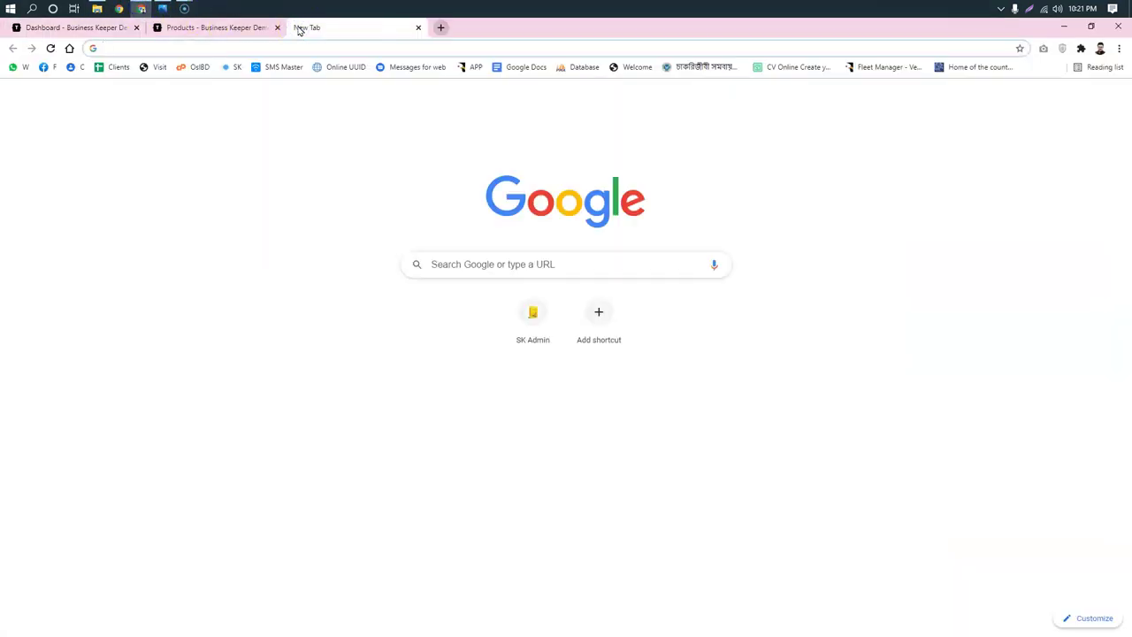
pyautogui.write('busines')
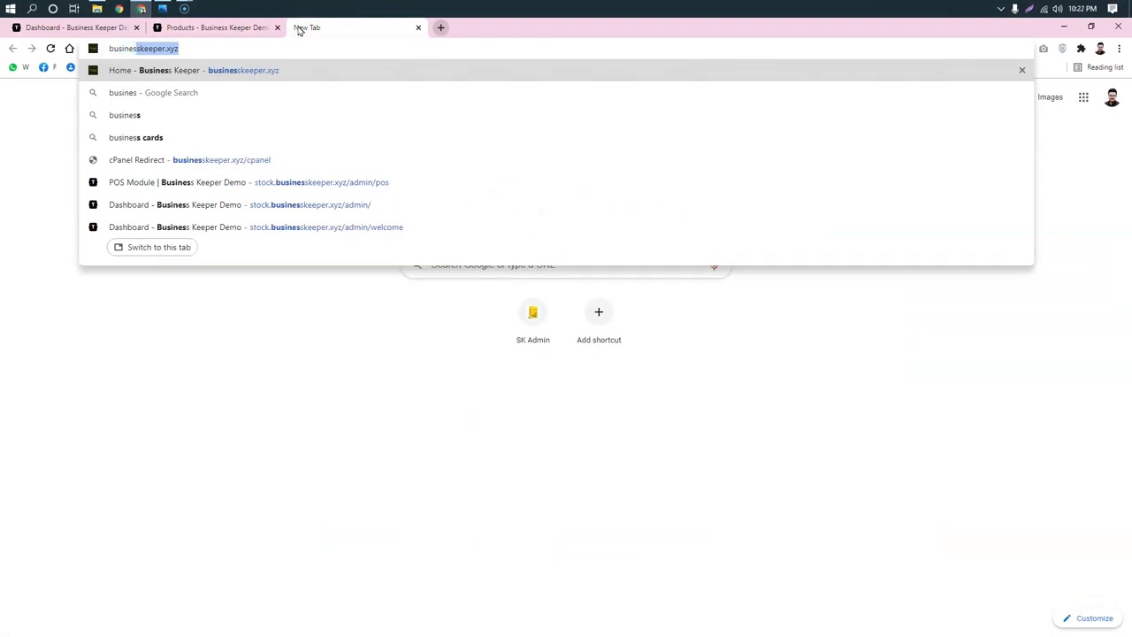
pyautogui.press('Return')
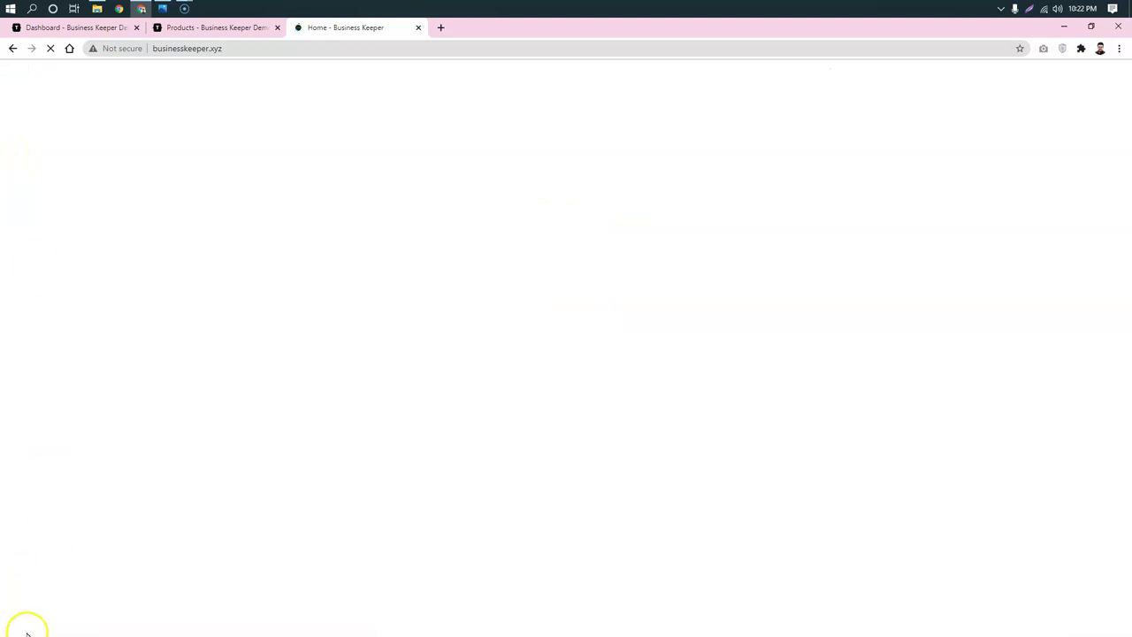
pyautogui.click(50, 47)
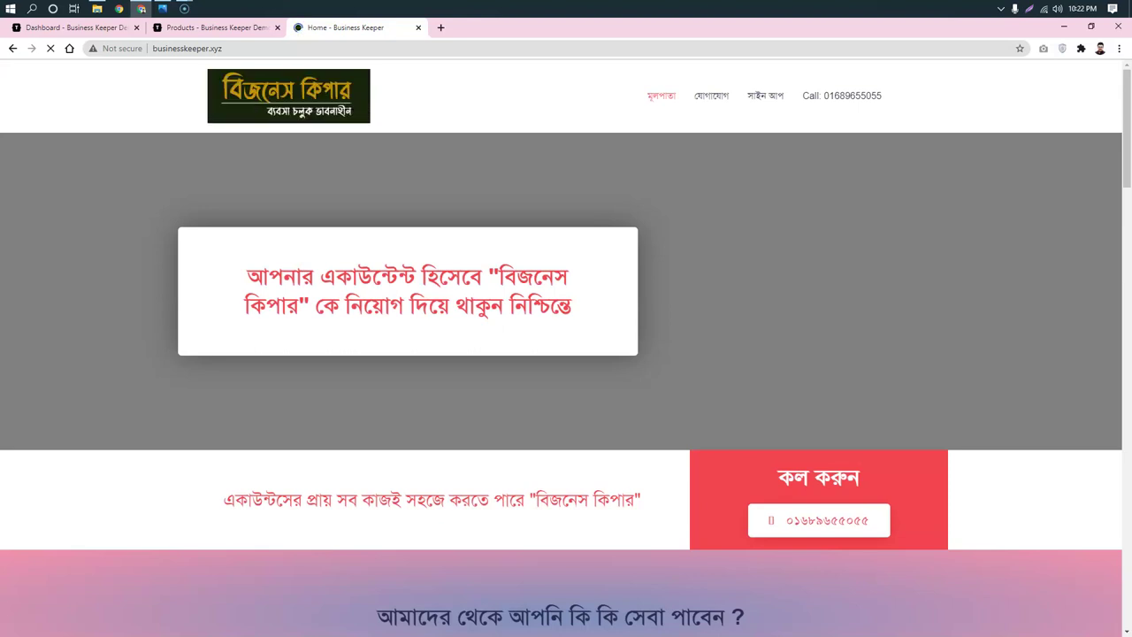
# Look over the Business Keeper home page from the introduction down to the demo section and footer
pyautogui.scroll(-6, 567, 345)
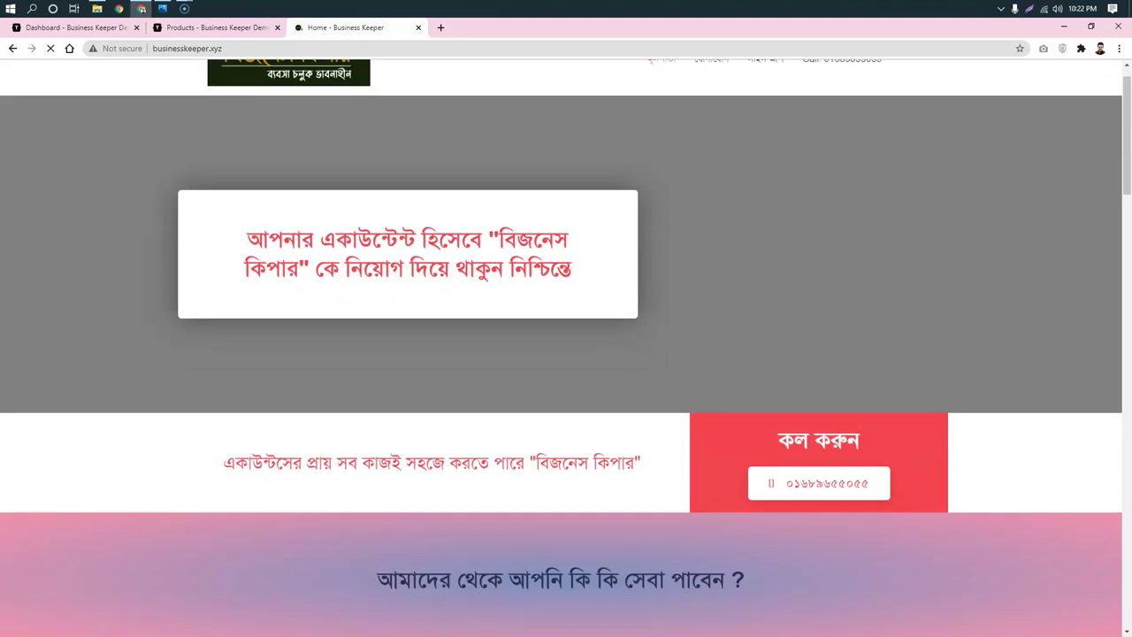
pyautogui.scroll(-4, 2, 420)
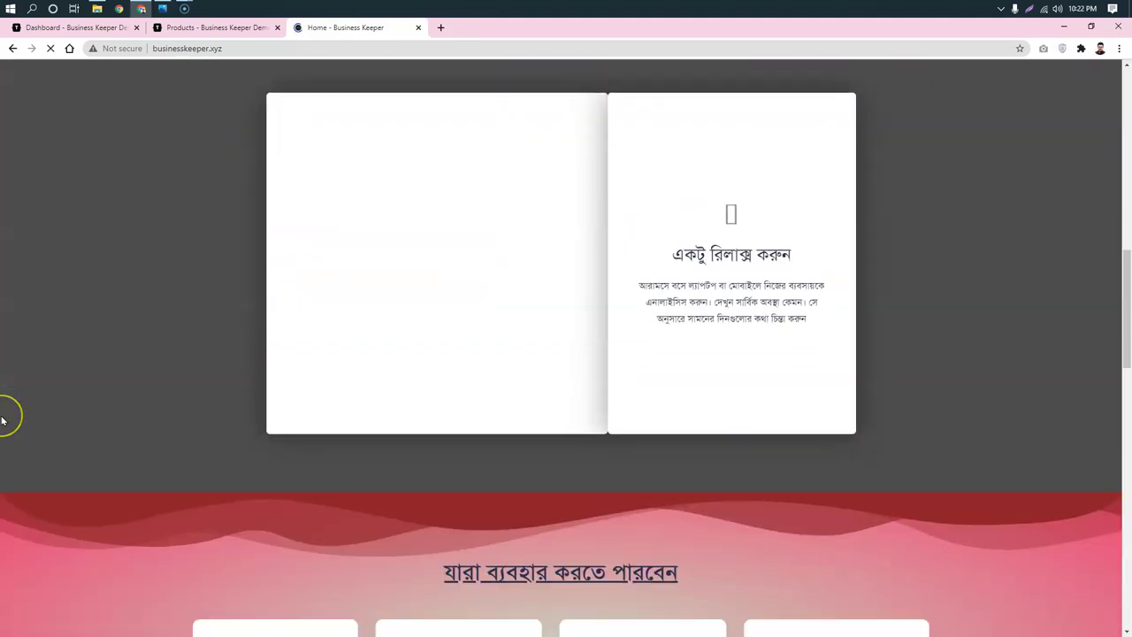
pyautogui.scroll(-8, 2, 420)
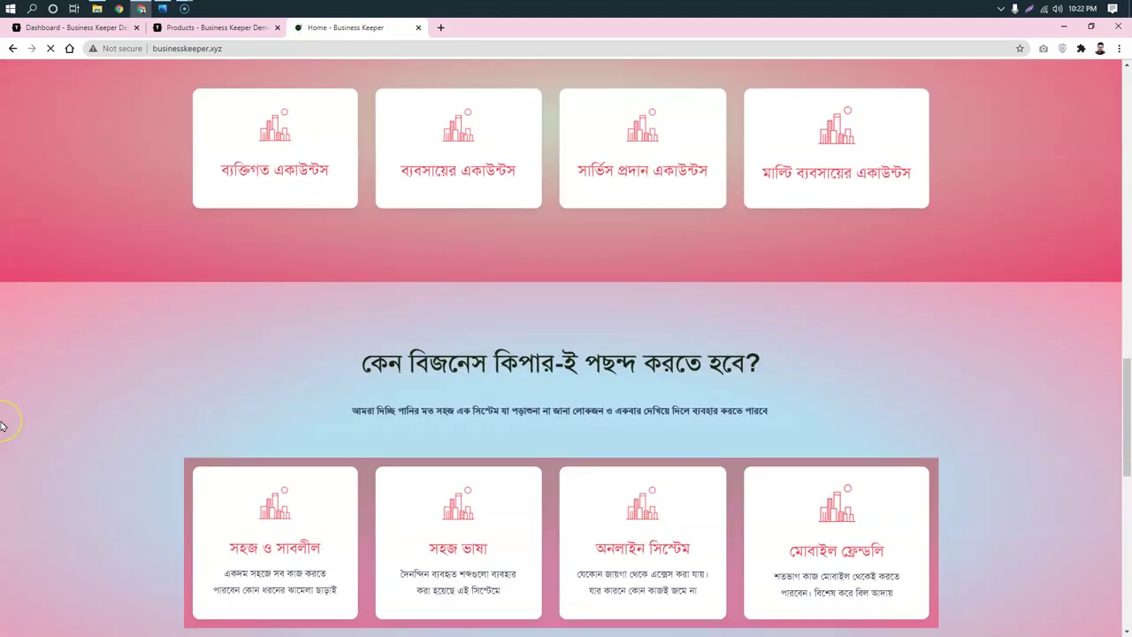
pyautogui.scroll(-7, 2, 426)
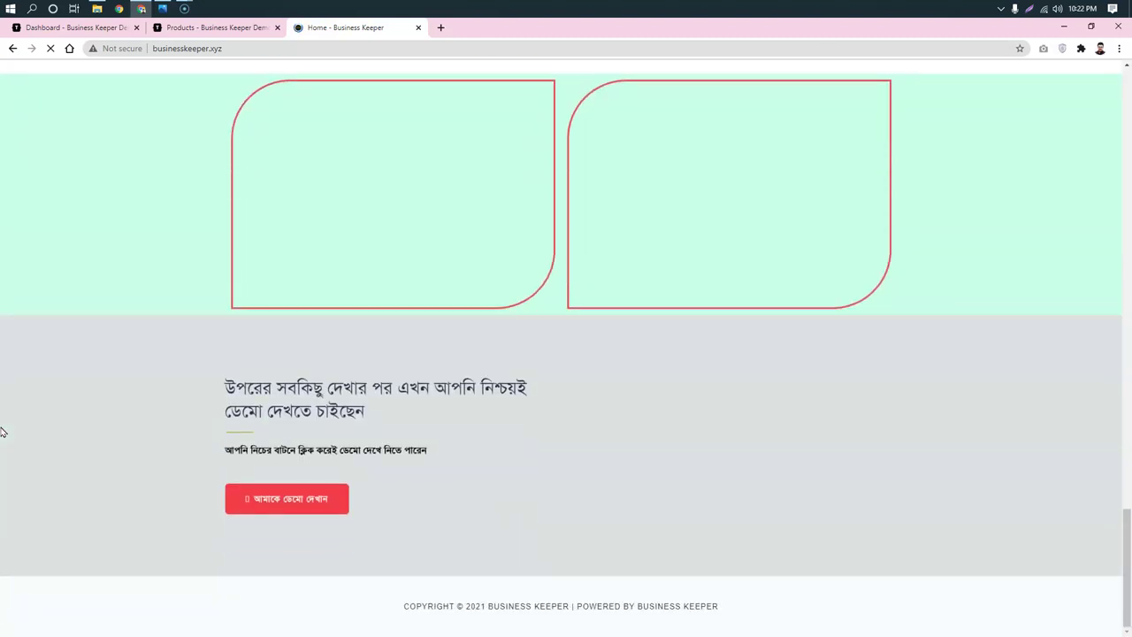
pyautogui.scroll(20, 2, 430)
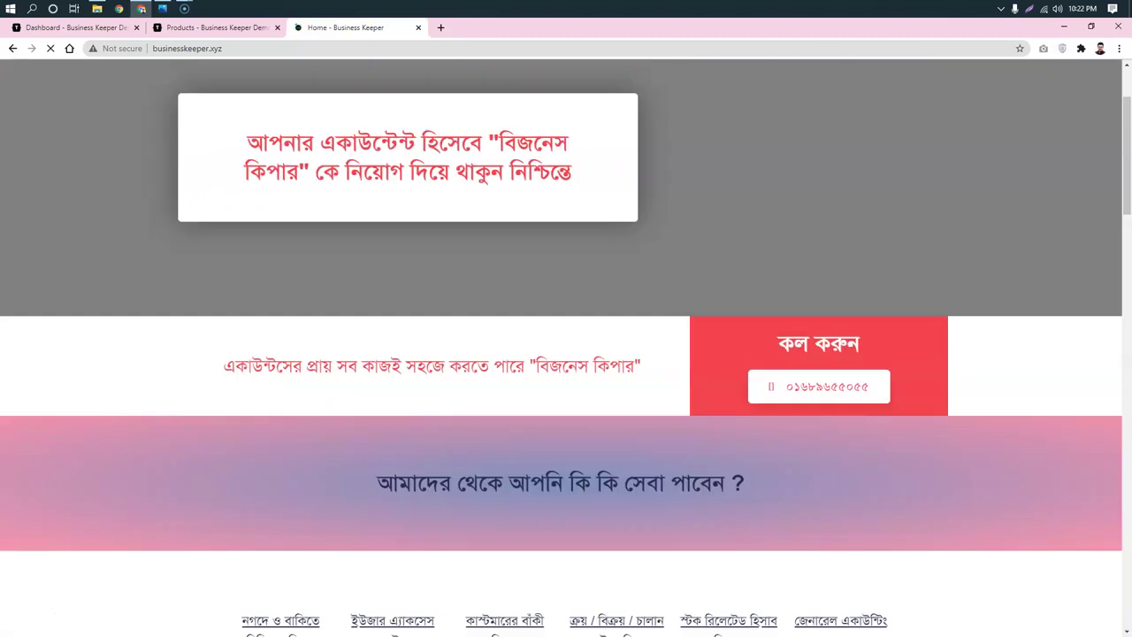